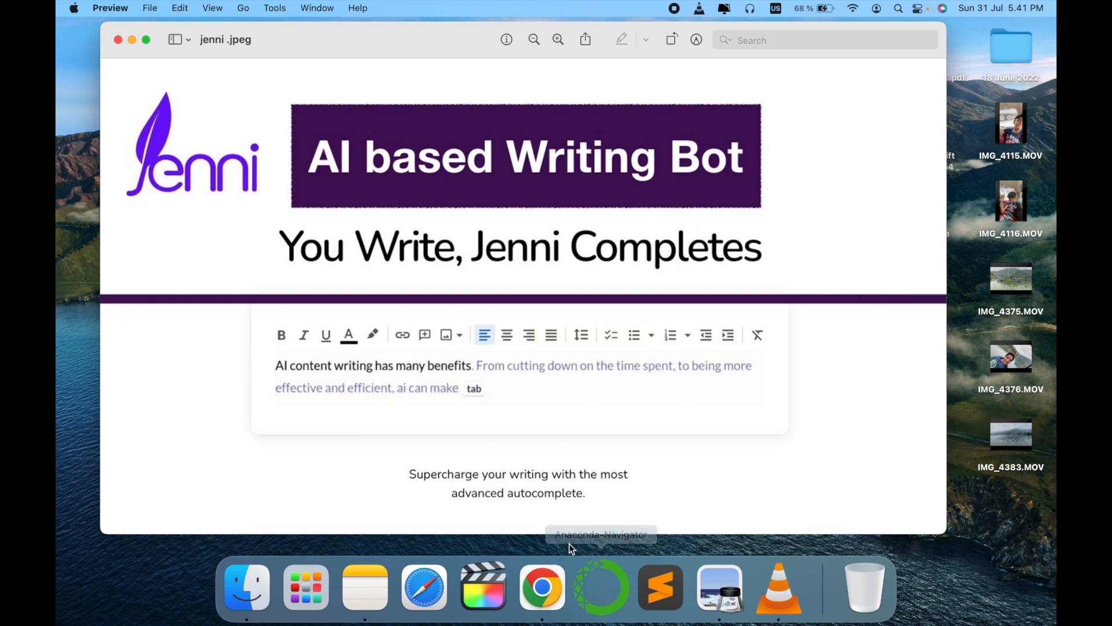
# Switch to Google Chrome with the Tech profile, search Google for "jenni ai" and open the jenni.ai website
pyautogui.click(543, 593)
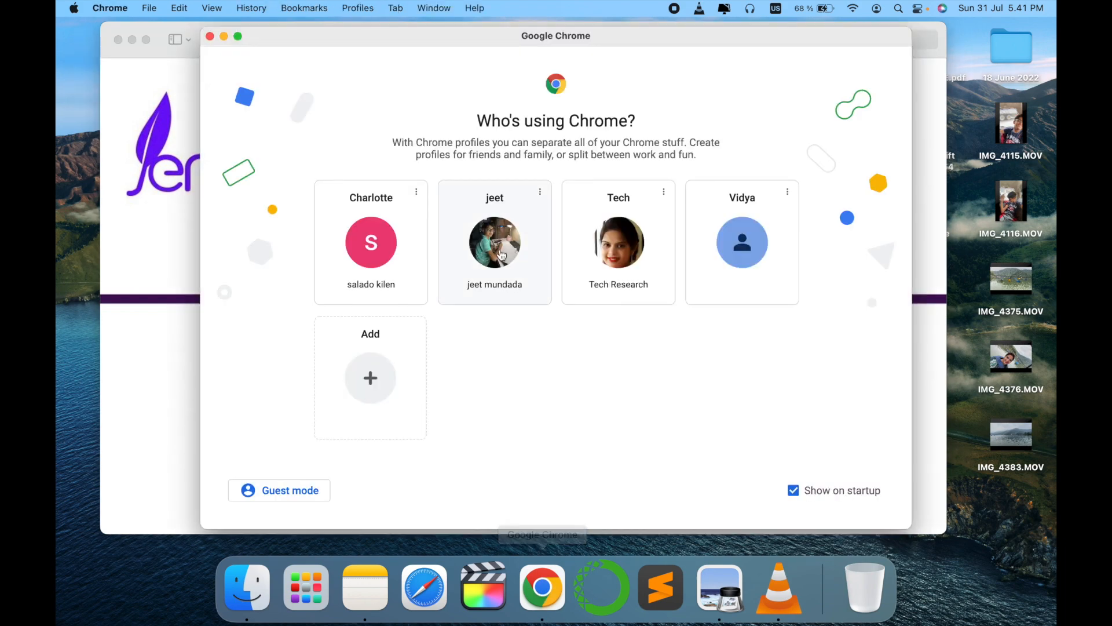
pyautogui.click(621, 255)
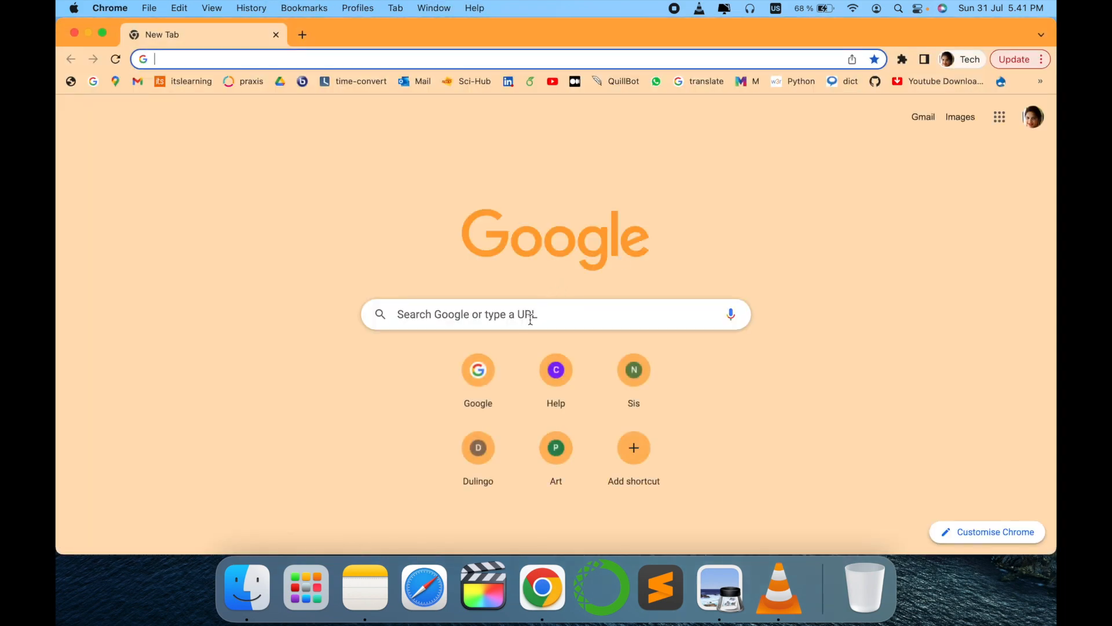
pyautogui.click(530, 318)
pyautogui.write('je')
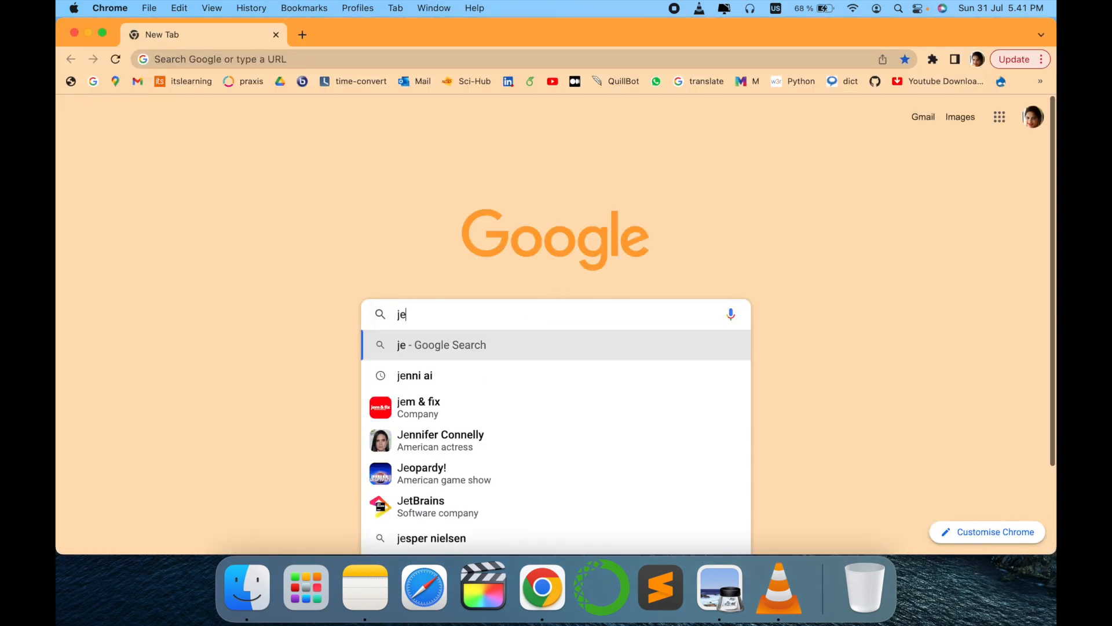
pyautogui.write('nn')
pyautogui.press('Down')
pyautogui.press('Return')
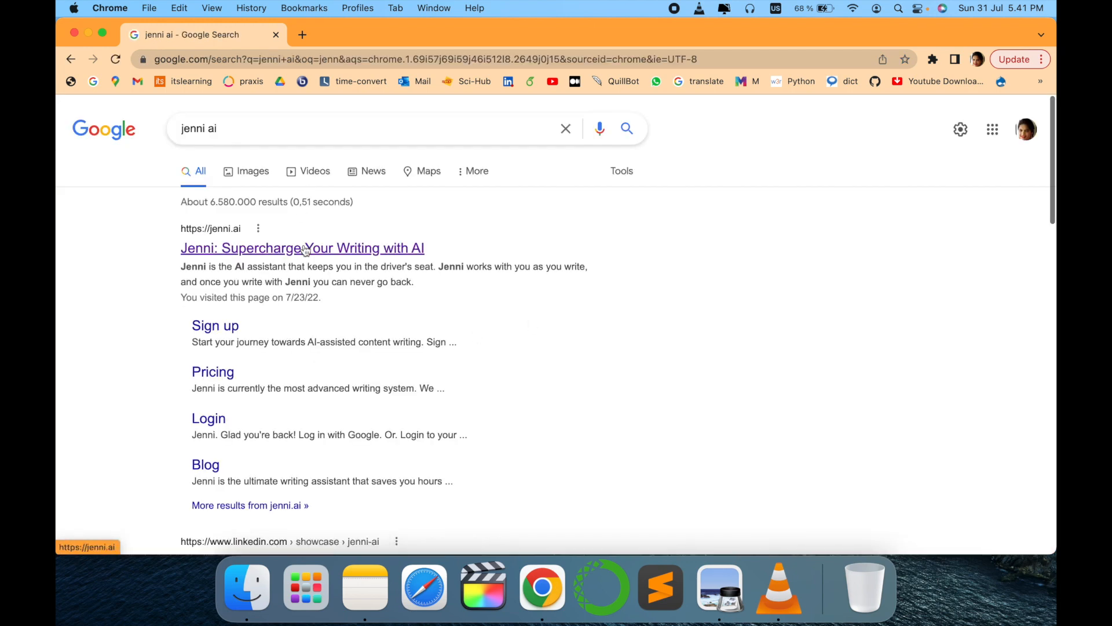
pyautogui.click(305, 249)
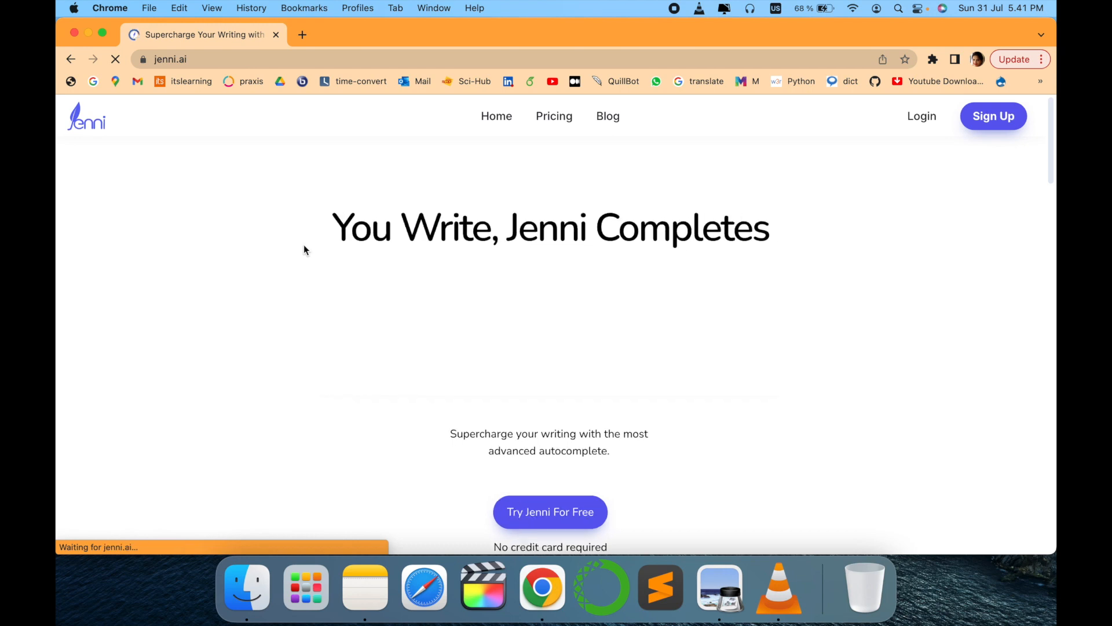
# Look over the Jenni landing page and sign up using the existing Google account
pyautogui.scroll(-2, 841, 363)
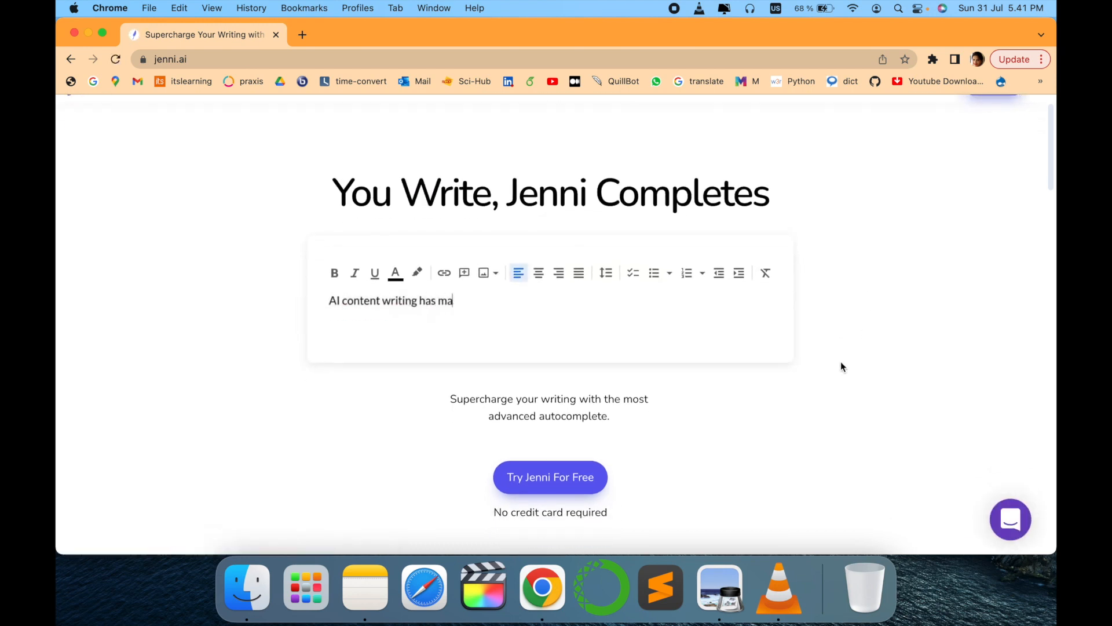
pyautogui.scroll(2, 840, 361)
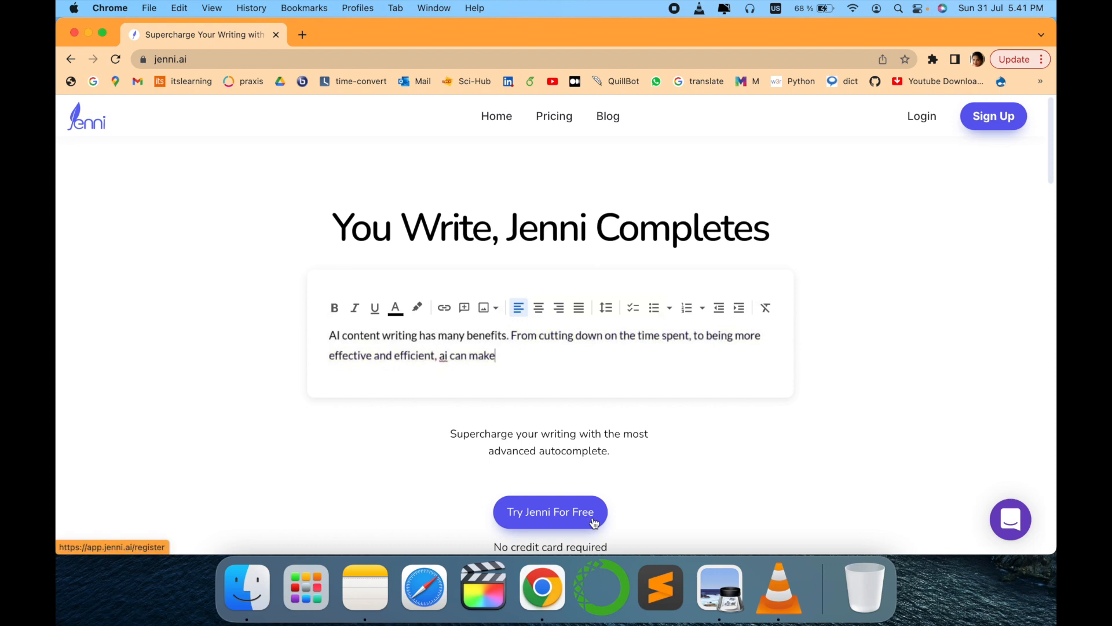
pyautogui.scroll(-5, 822, 399)
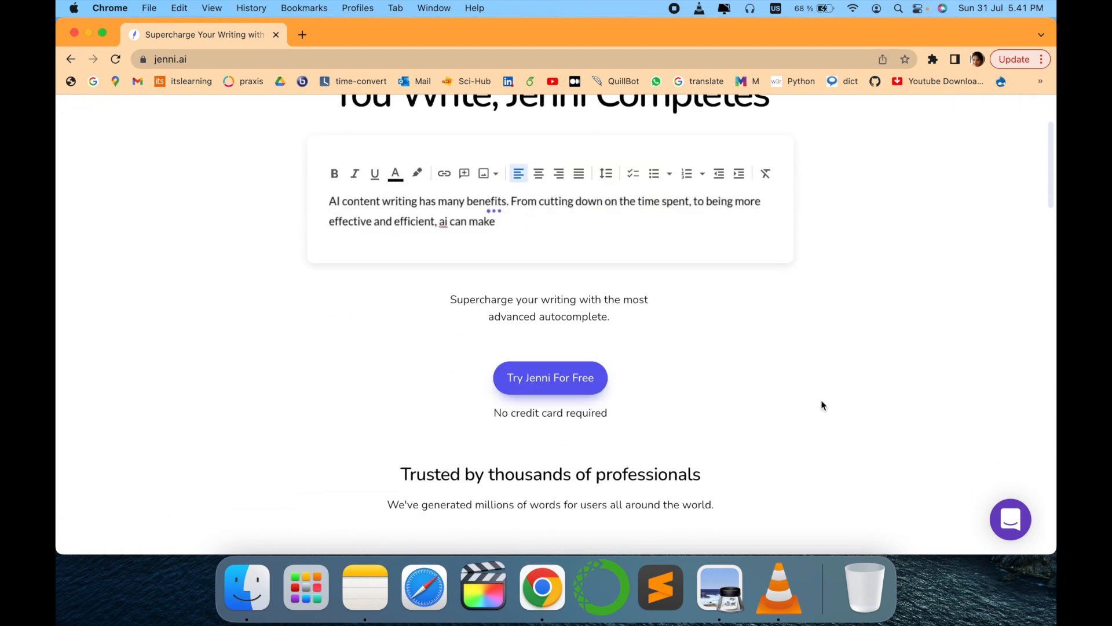
pyautogui.scroll(5, 822, 400)
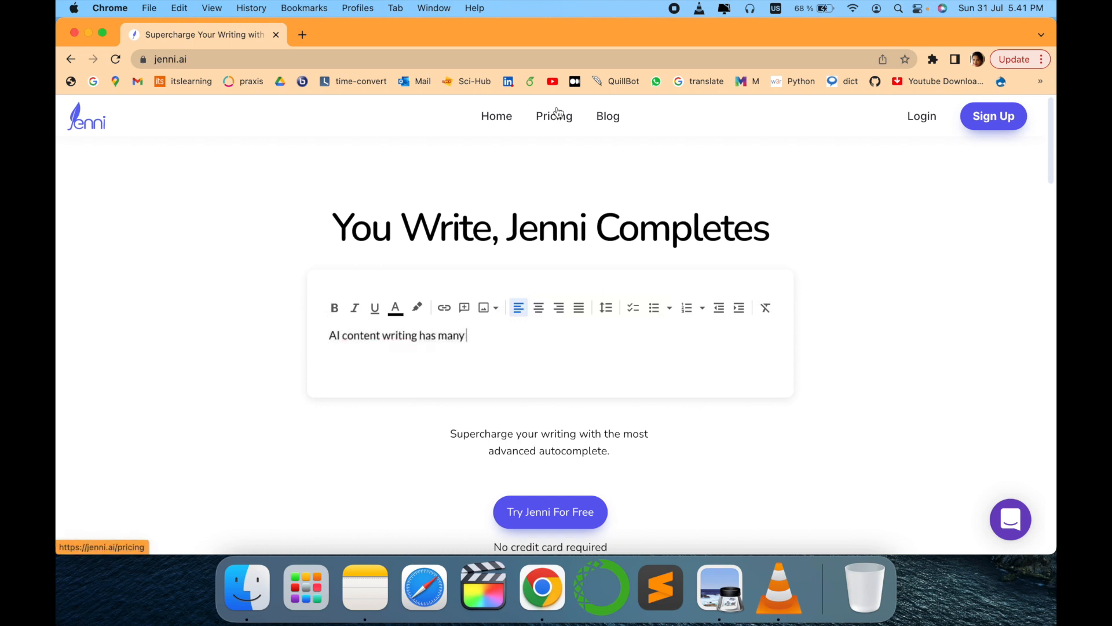
pyautogui.click(1006, 117)
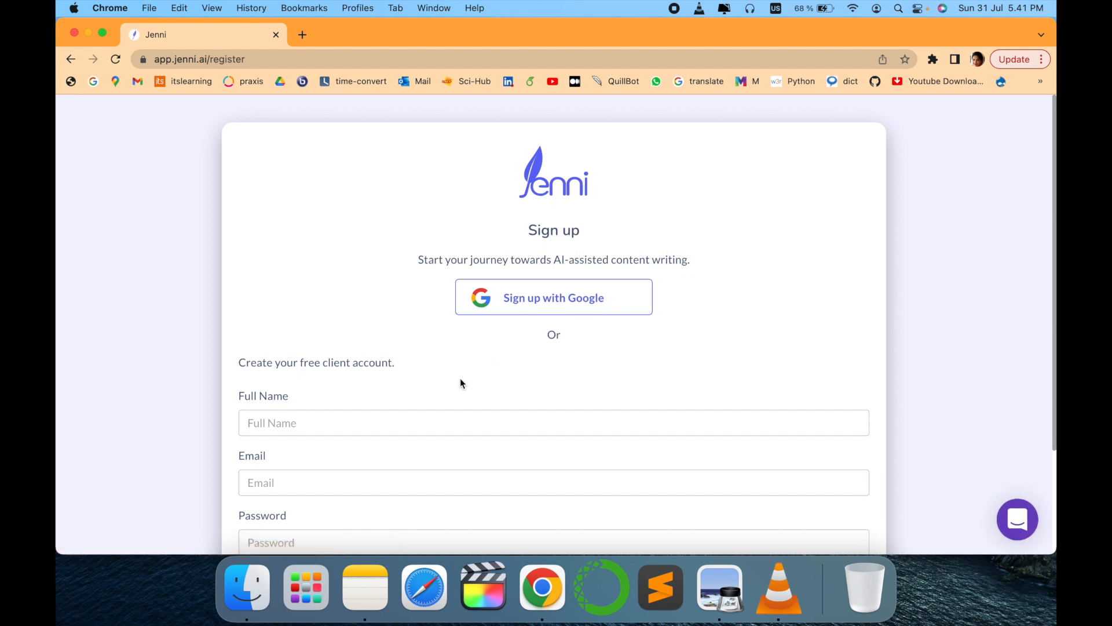
pyautogui.click(559, 298)
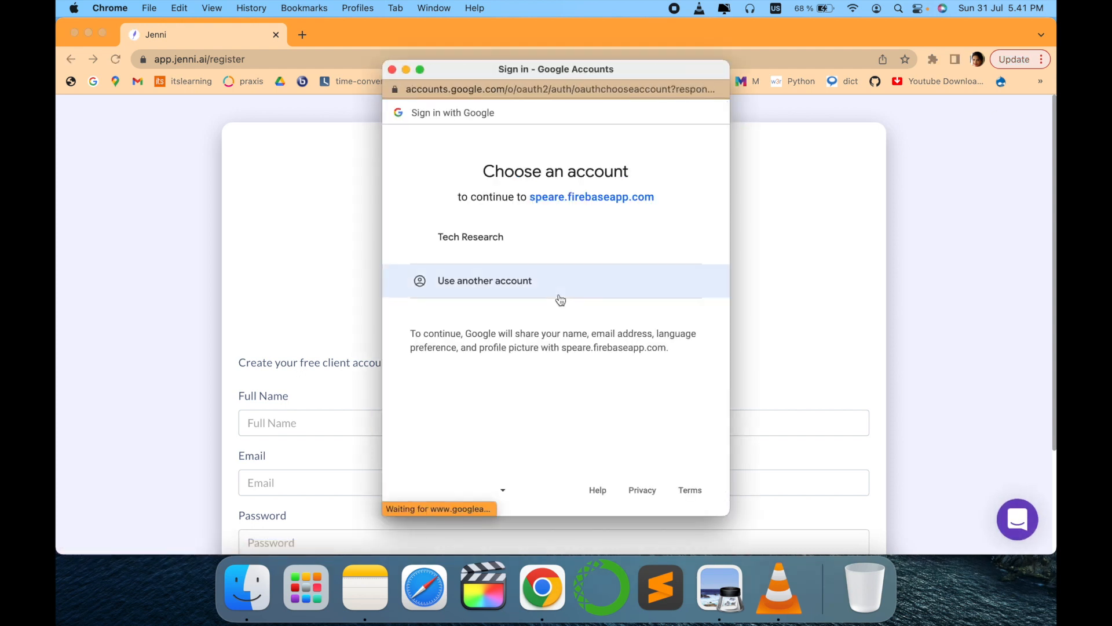
pyautogui.click(551, 253)
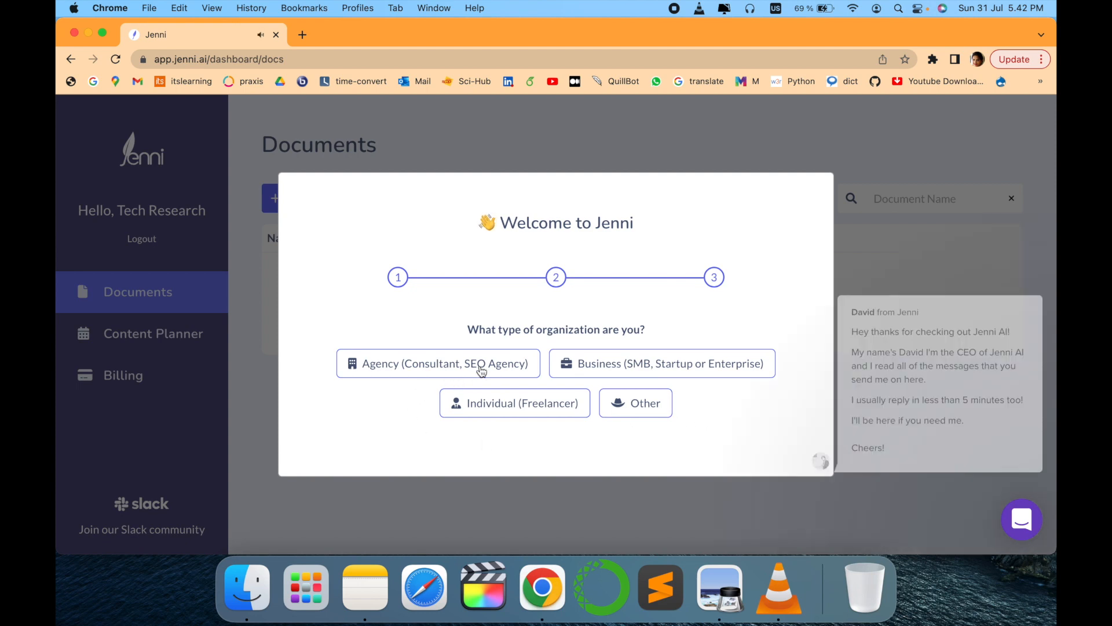
# Complete the welcome questions with organization type Other, role Student and referral source Google/Search Engine
pyautogui.click(633, 414)
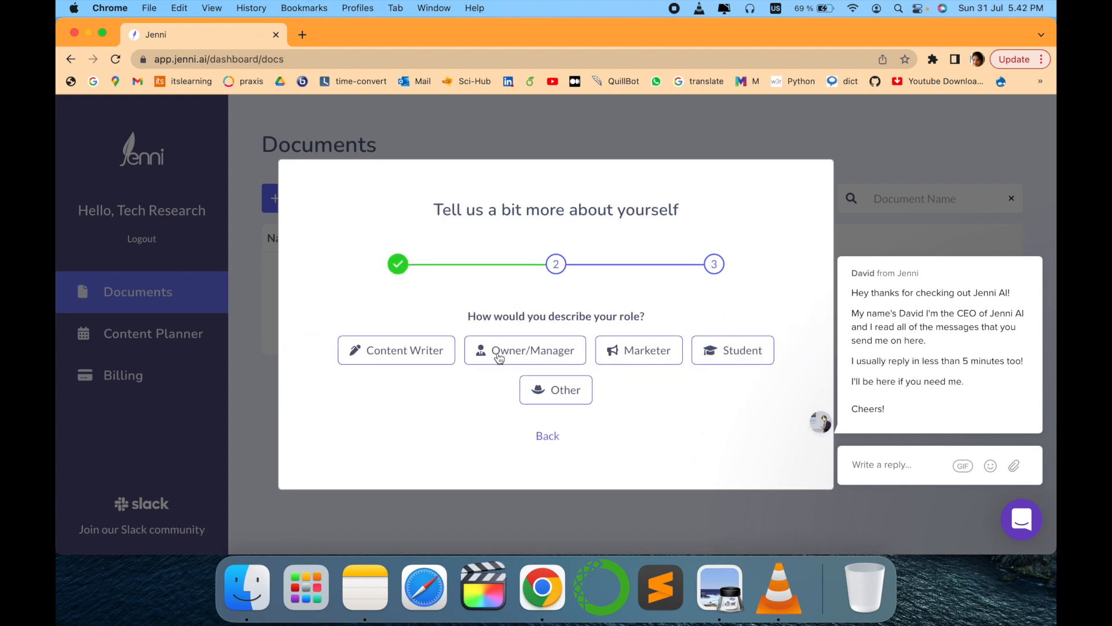
pyautogui.click(748, 358)
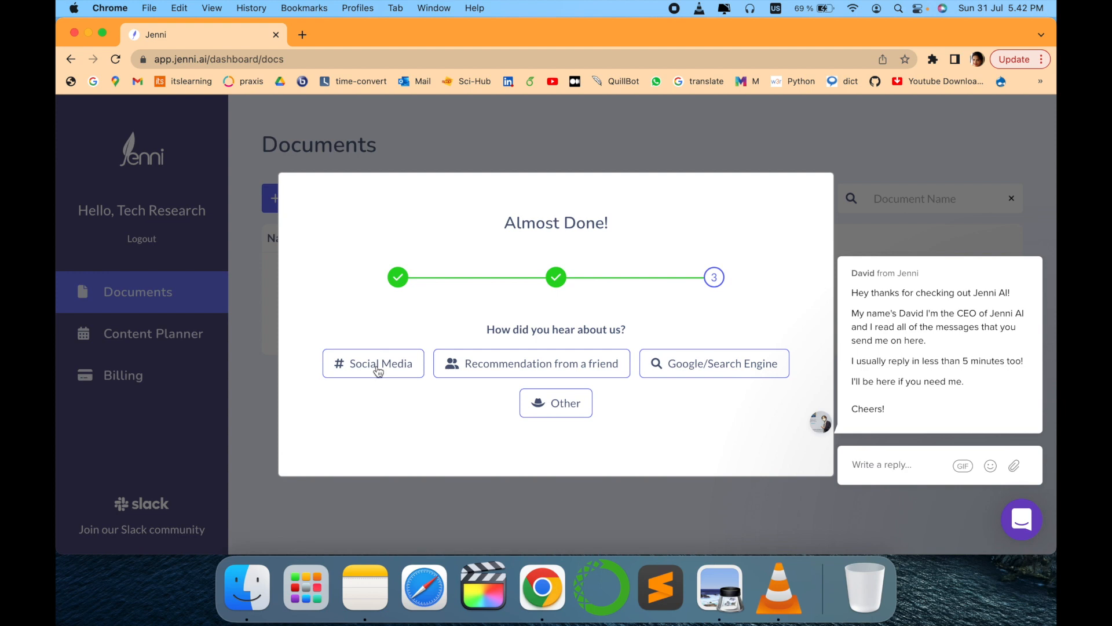
pyautogui.click(698, 369)
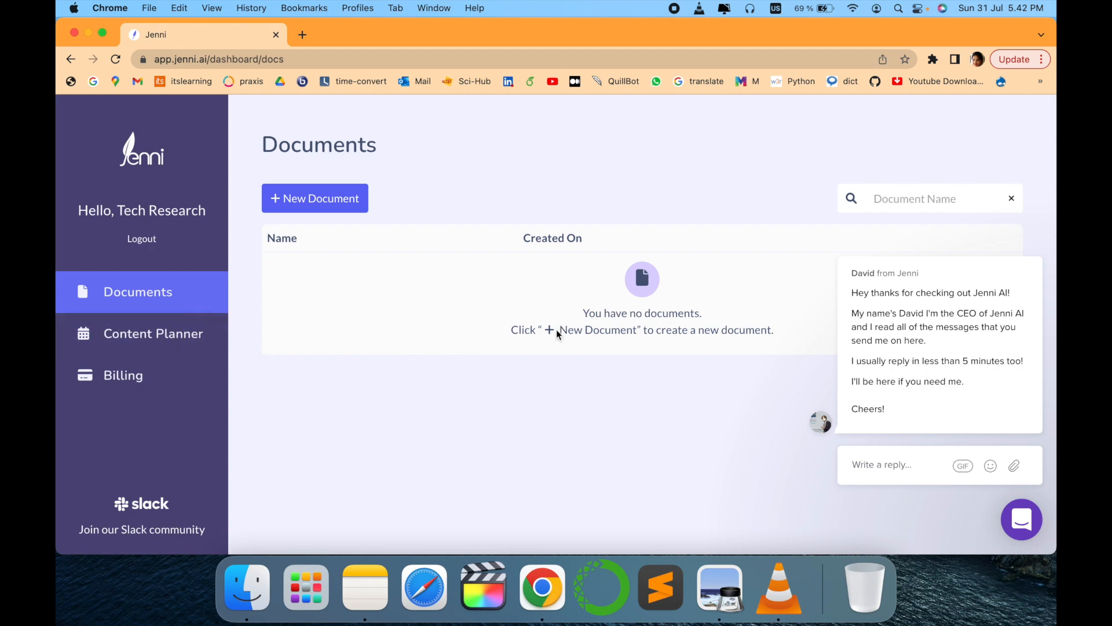
# Create a new document and choose Email as the kind of writing
pyautogui.click(339, 201)
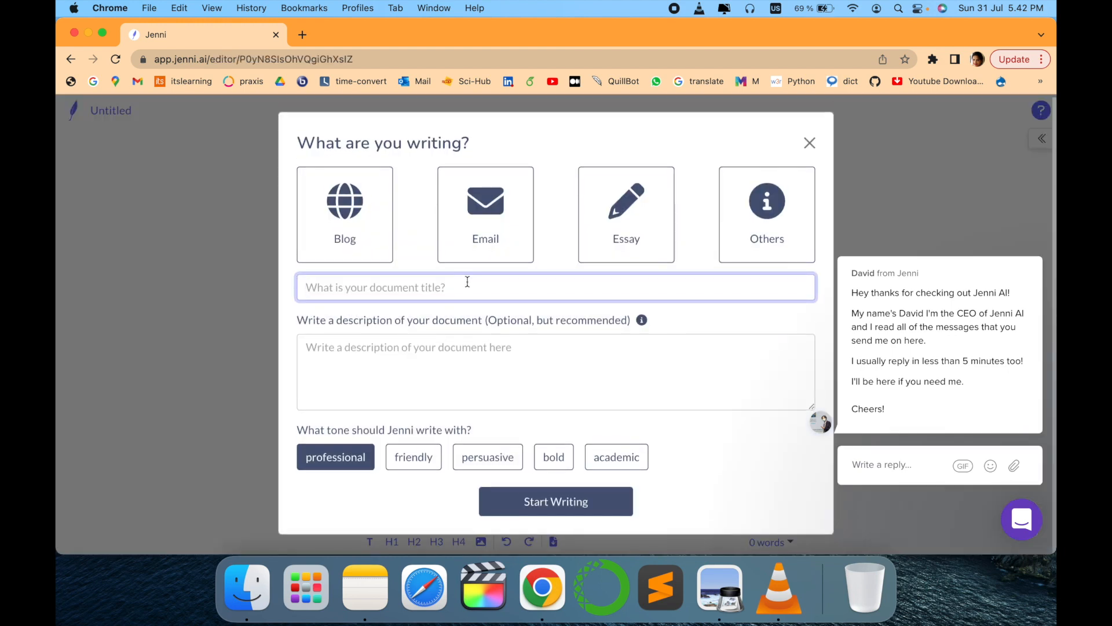
pyautogui.click(485, 249)
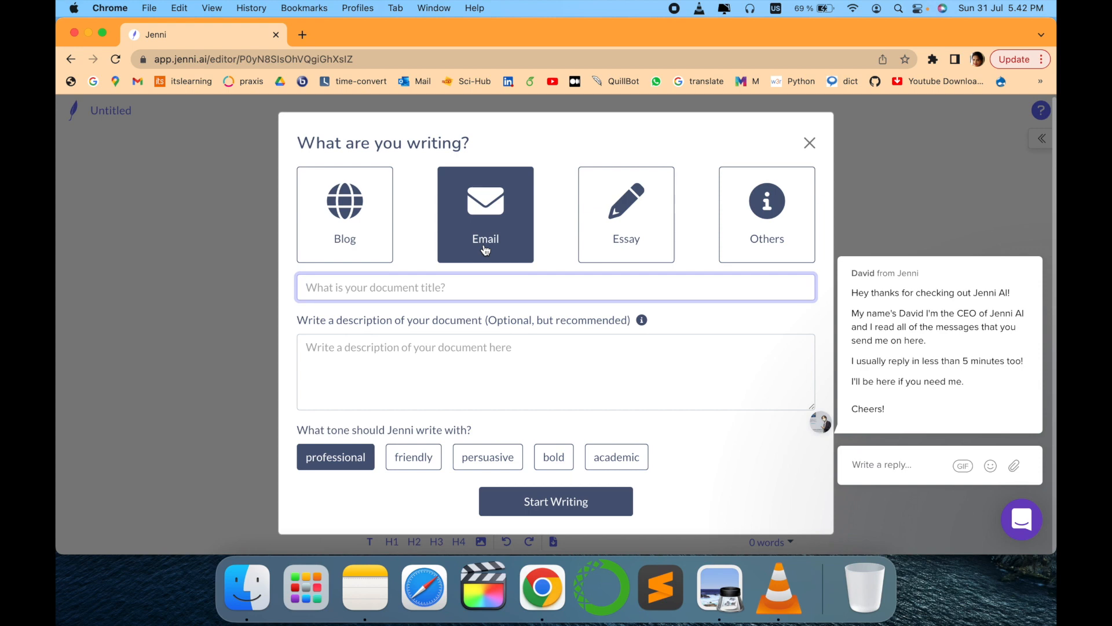
pyautogui.click(486, 251)
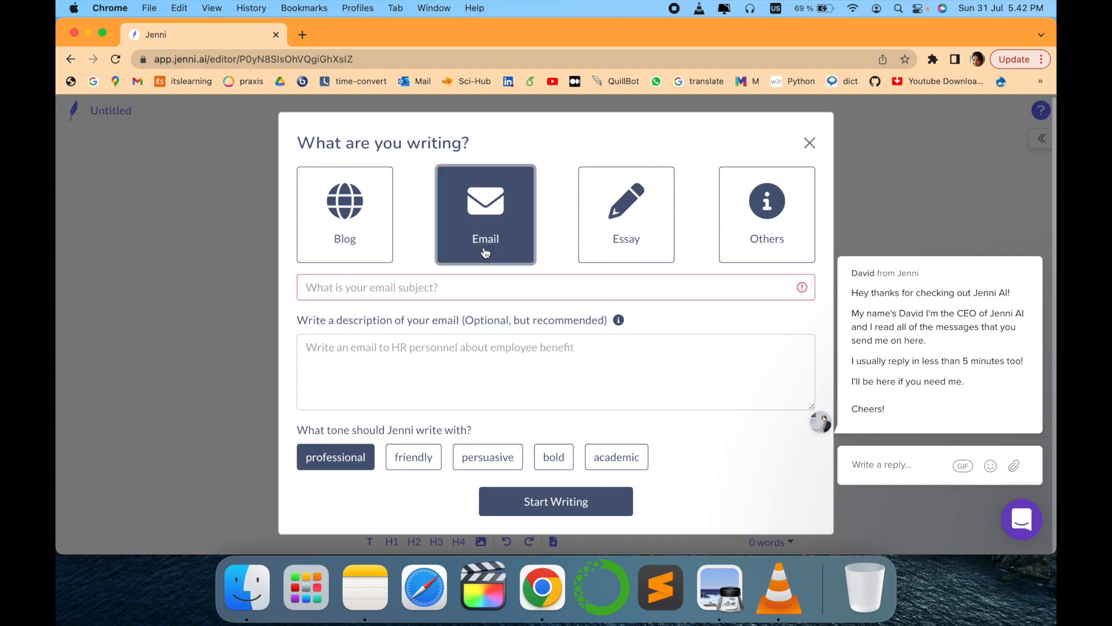
# Set the email subject to "leave" and the description to "Want to apply leave", and start writing
pyautogui.click(455, 285)
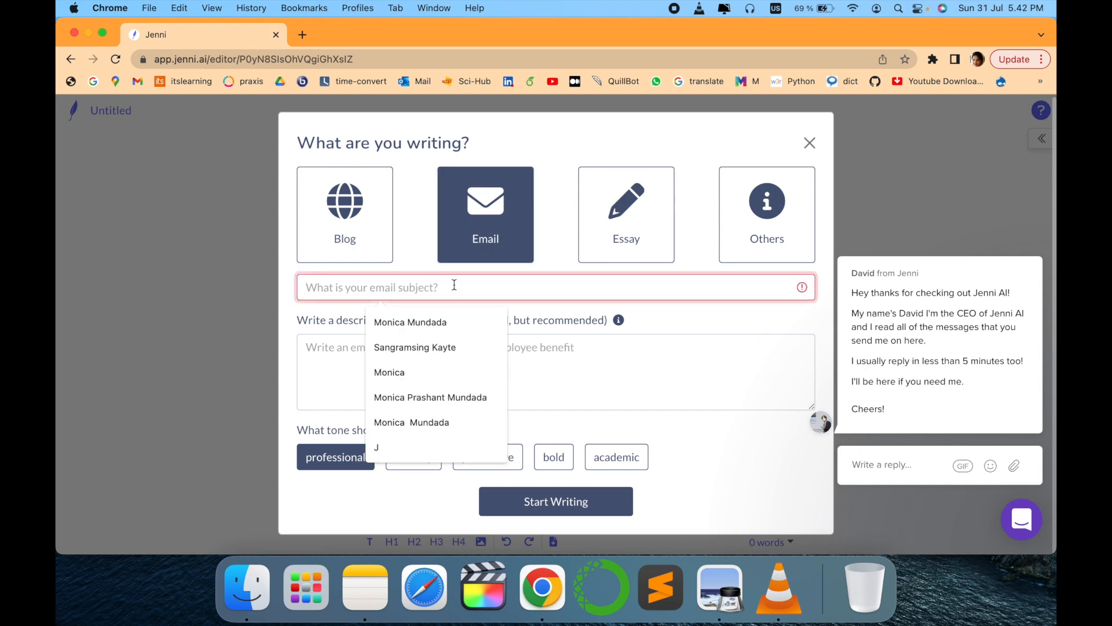
pyautogui.click(334, 384)
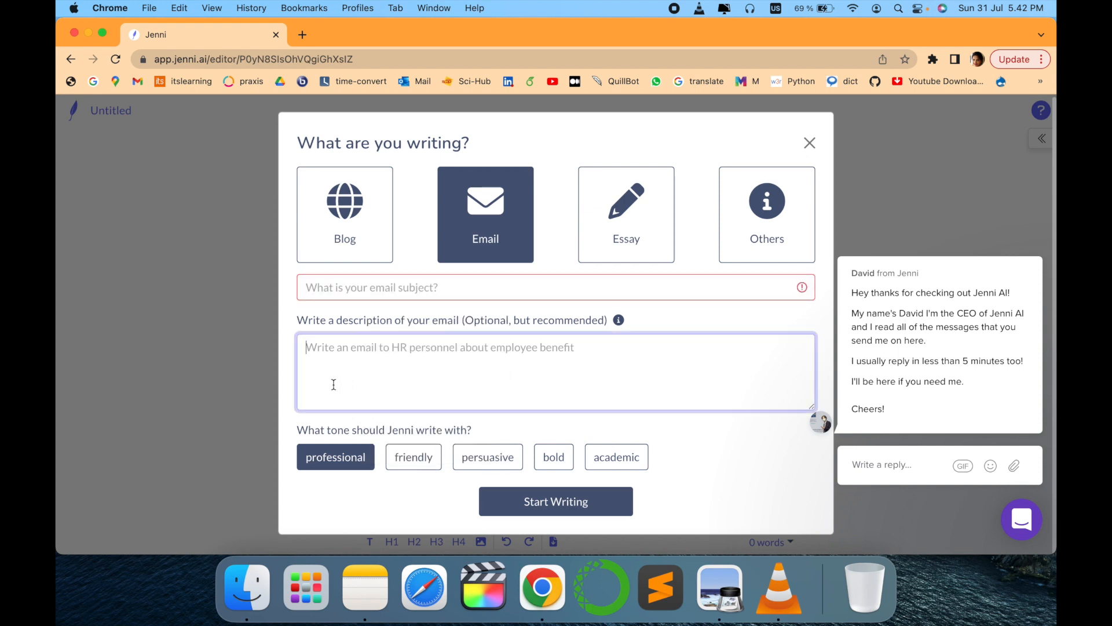
pyautogui.click(376, 295)
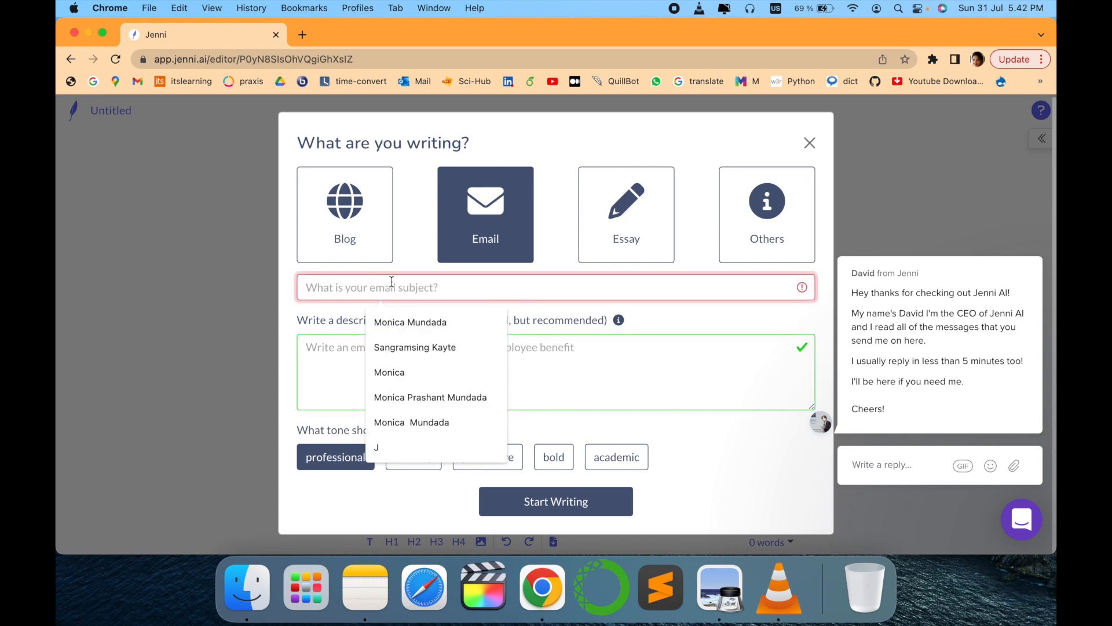
pyautogui.write('leave')
pyautogui.click(360, 357)
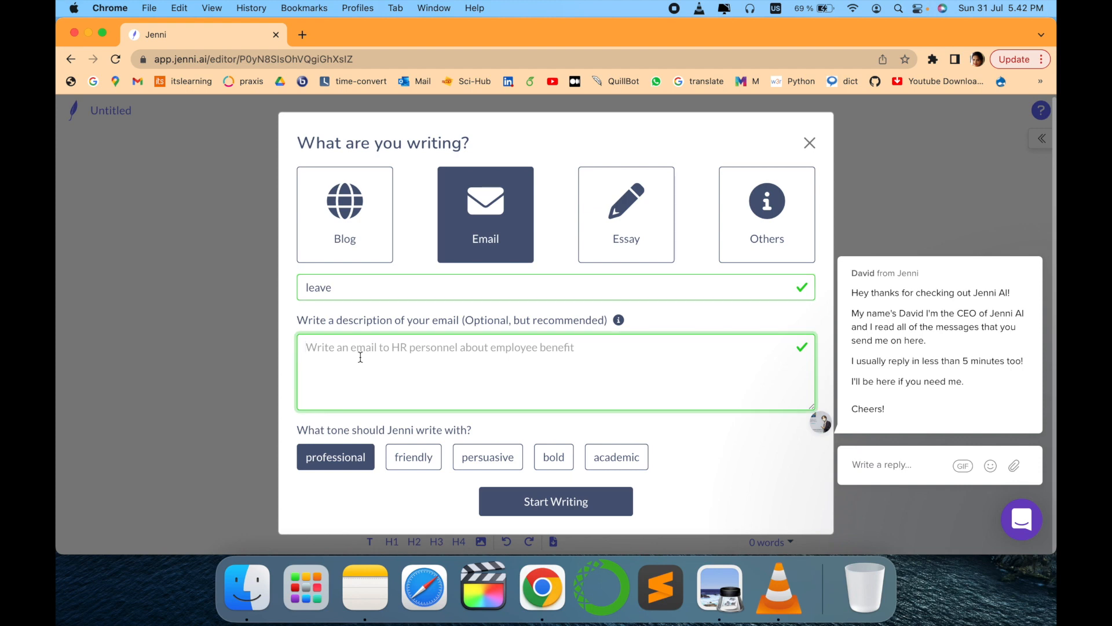
pyautogui.write('Wa')
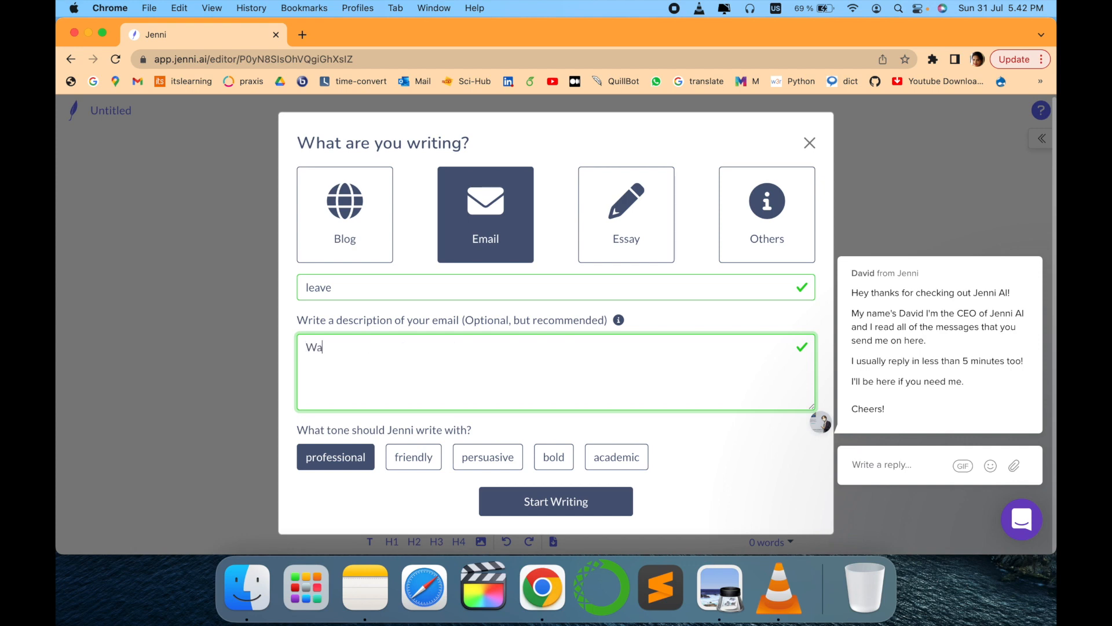
pyautogui.write('nt to apply leave')
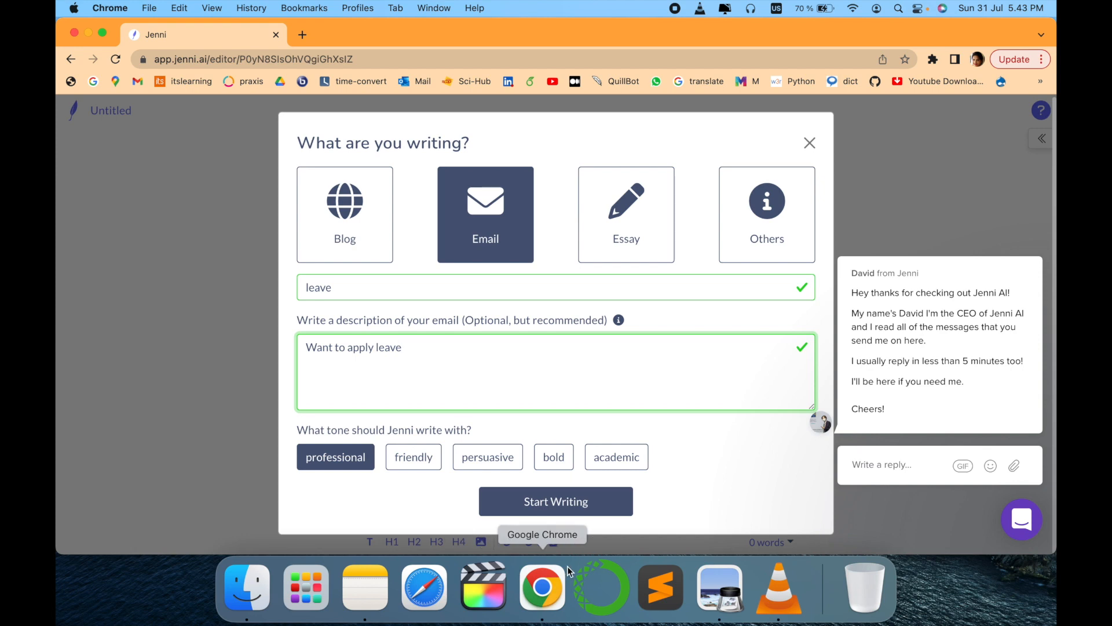
pyautogui.click(574, 502)
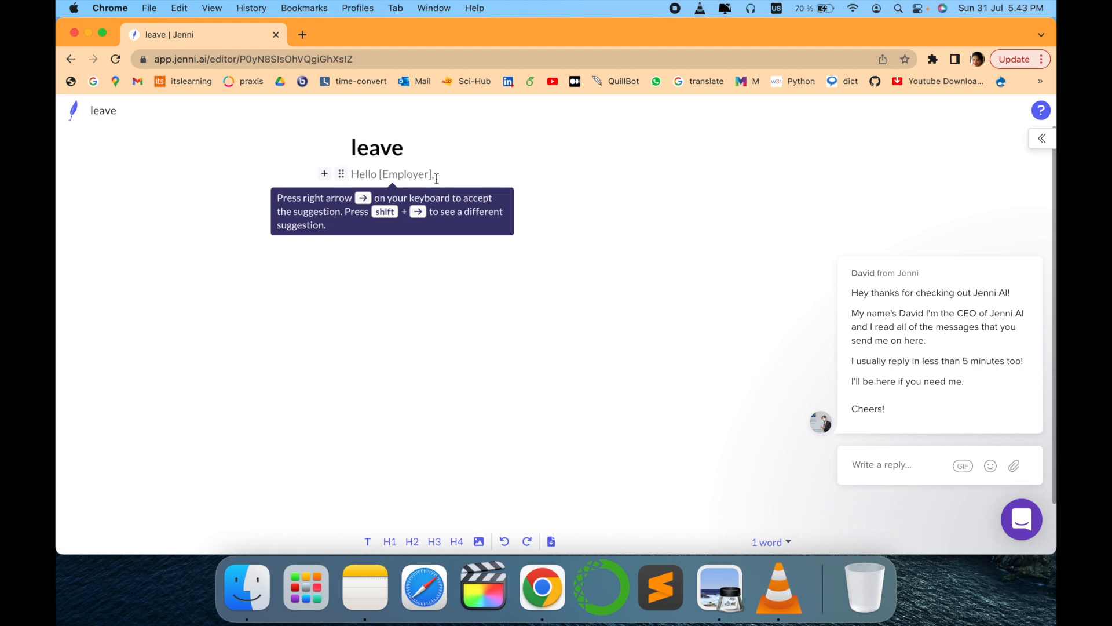
# Accept the suggested greeting "Hello [Employer]," and the suggested leave request sentences through "Thank you for your understanding."
pyautogui.press('Right')
pyautogui.press('Return')
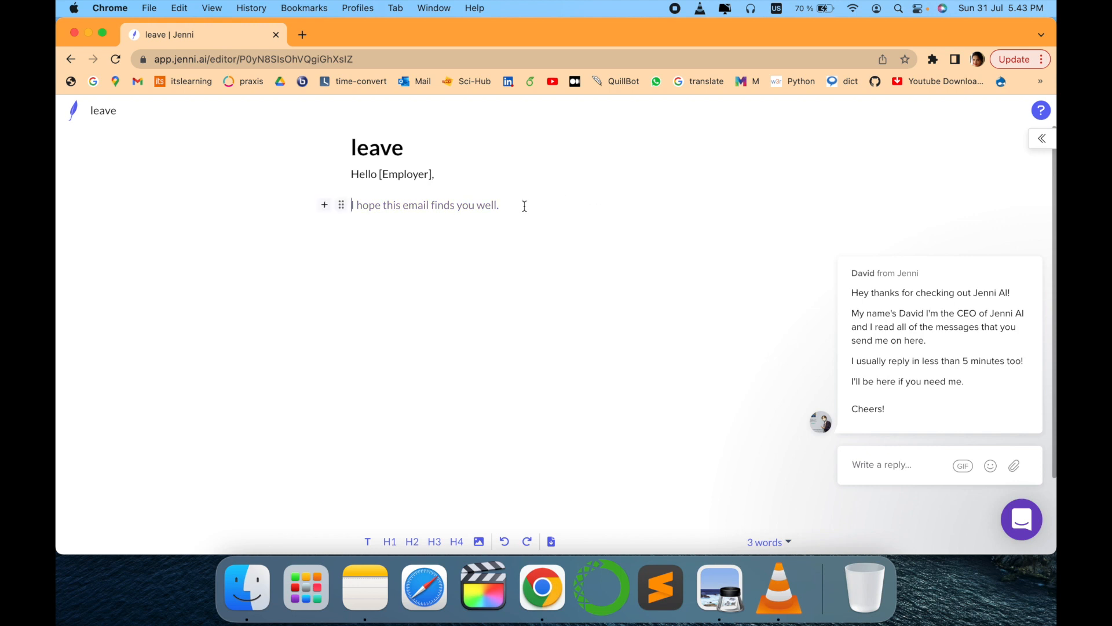
pyautogui.press('Tab')
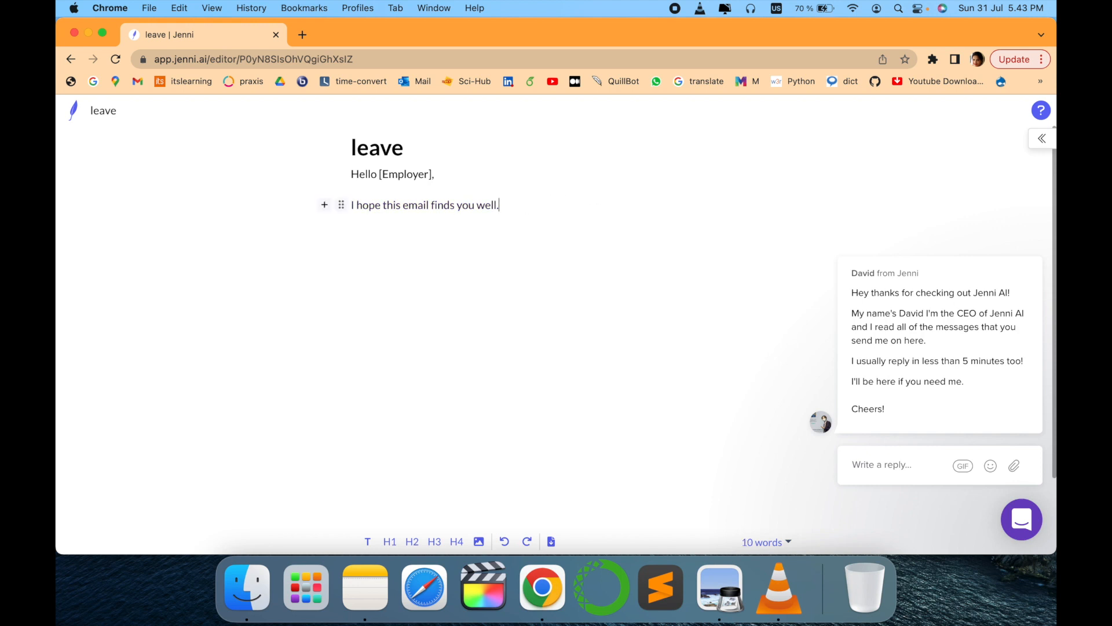
pyautogui.press('Right')
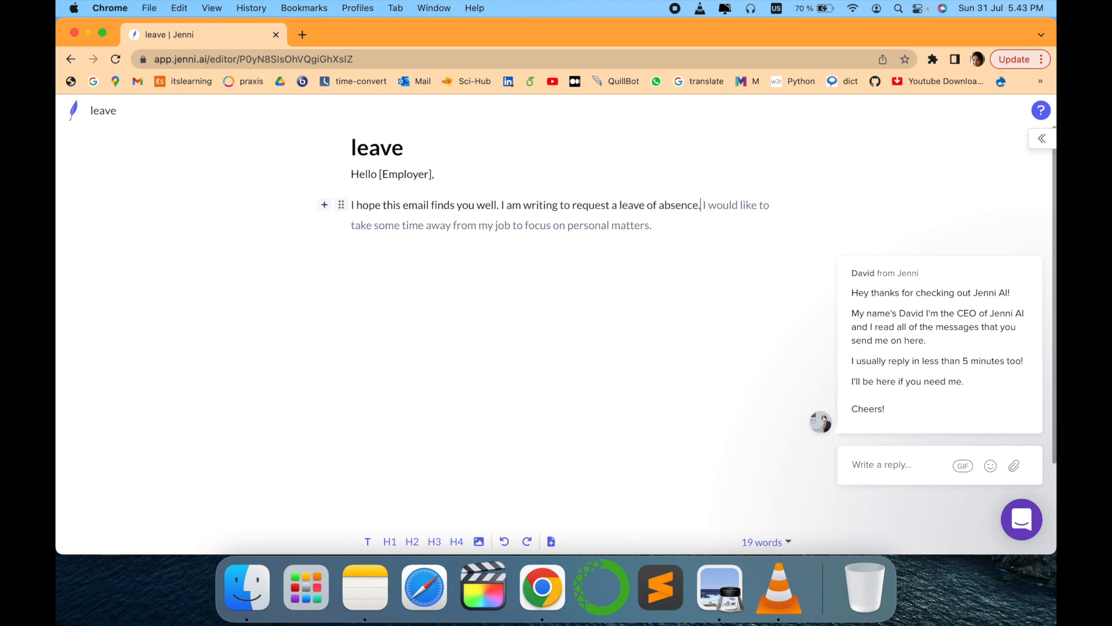
pyautogui.press('Right')
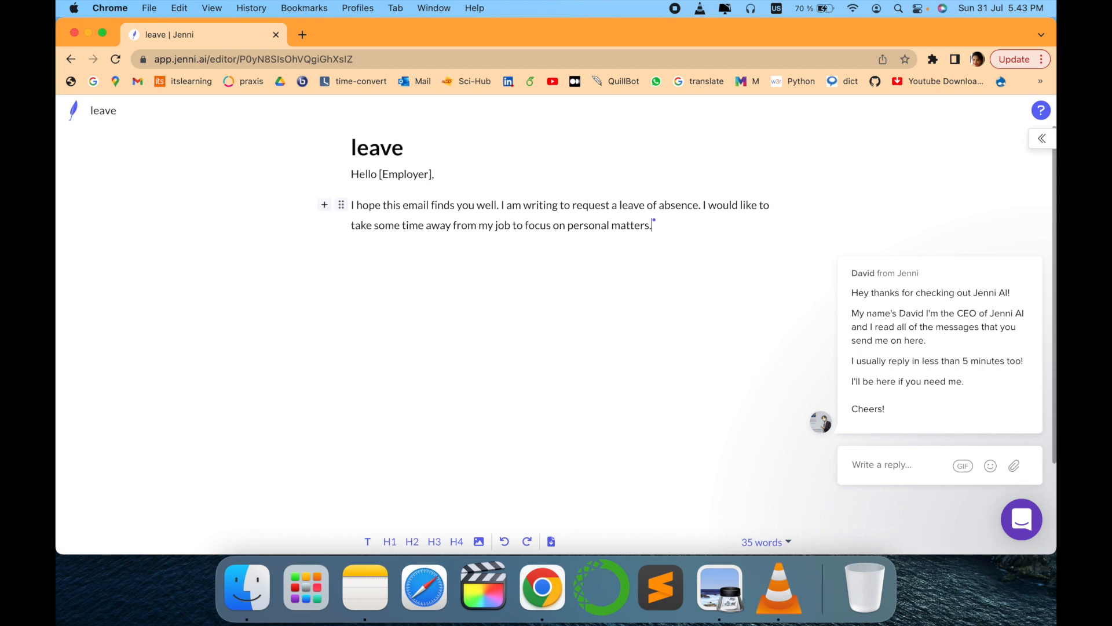
pyautogui.press('Right')
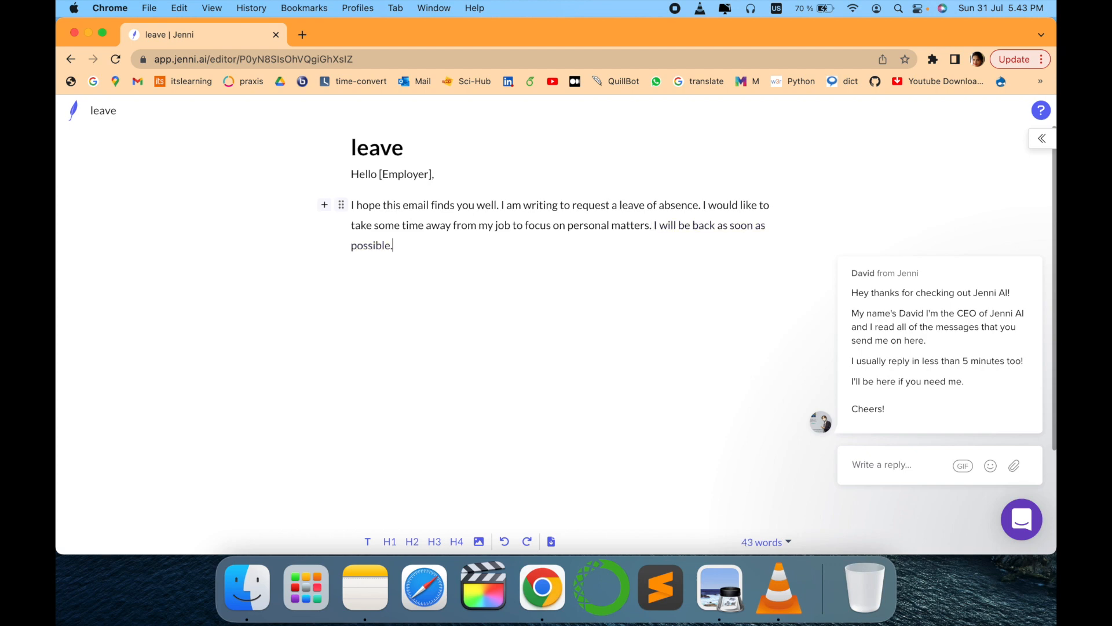
pyautogui.press('Right')
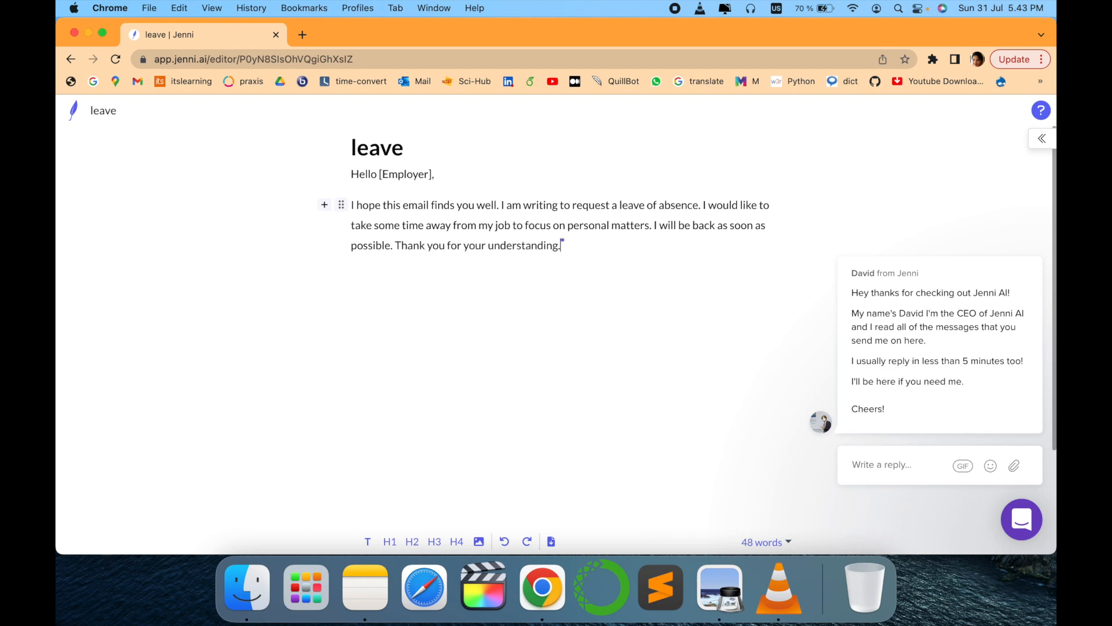
# Accept the closing "Sincerely,", enter the sender's first name on a new line and accept the suggested "[employee's name]" placeholder
pyautogui.press('Right')
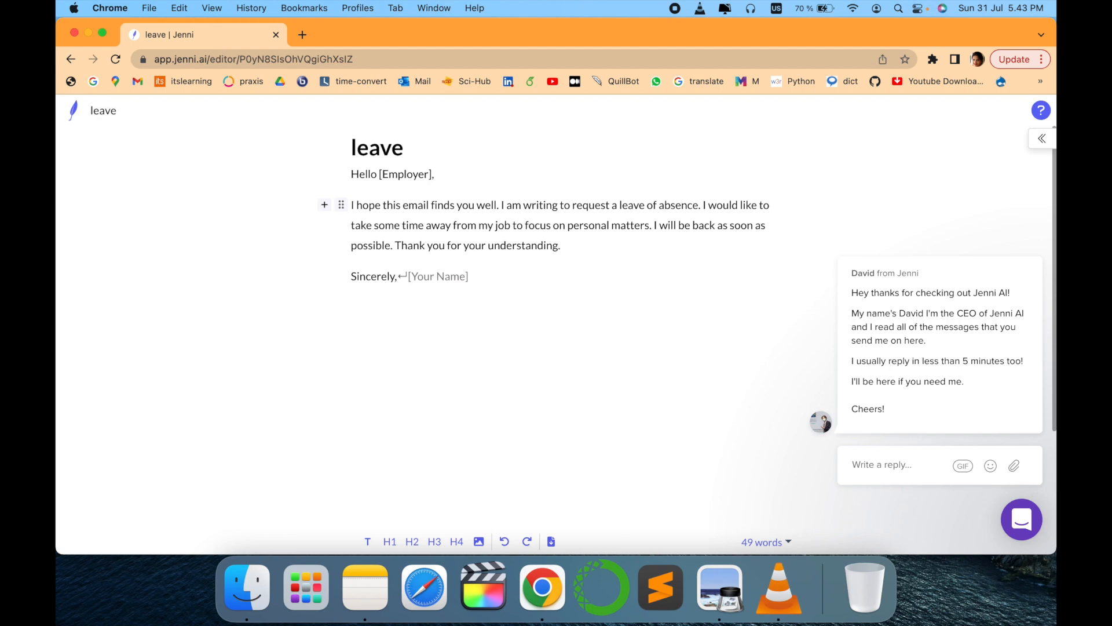
pyautogui.press('Return')
pyautogui.write('Monica')
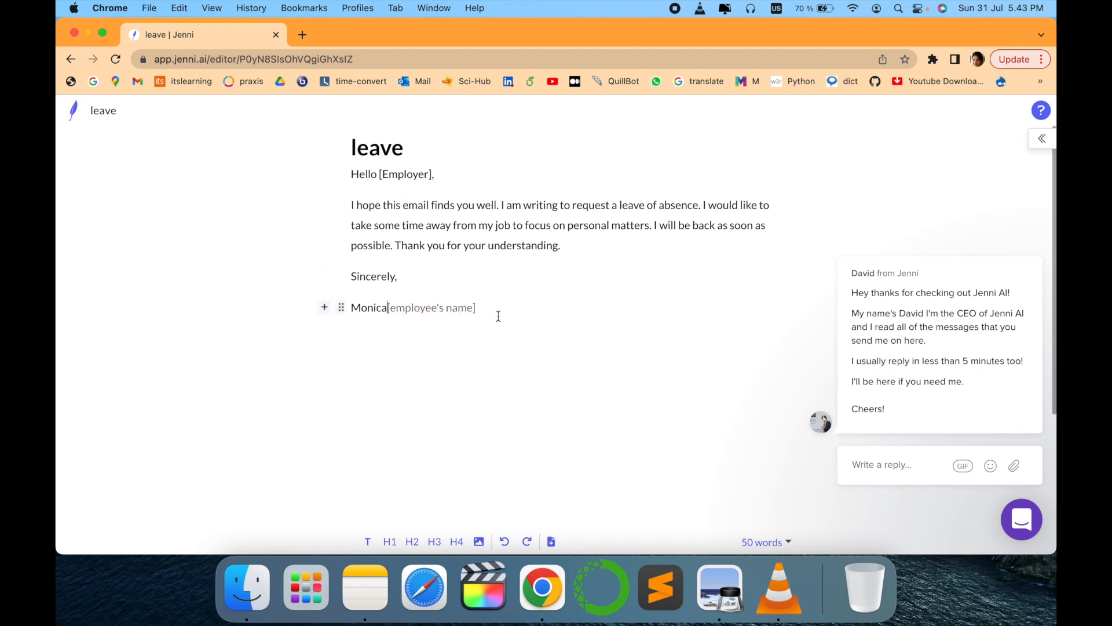
pyautogui.press('Tab')
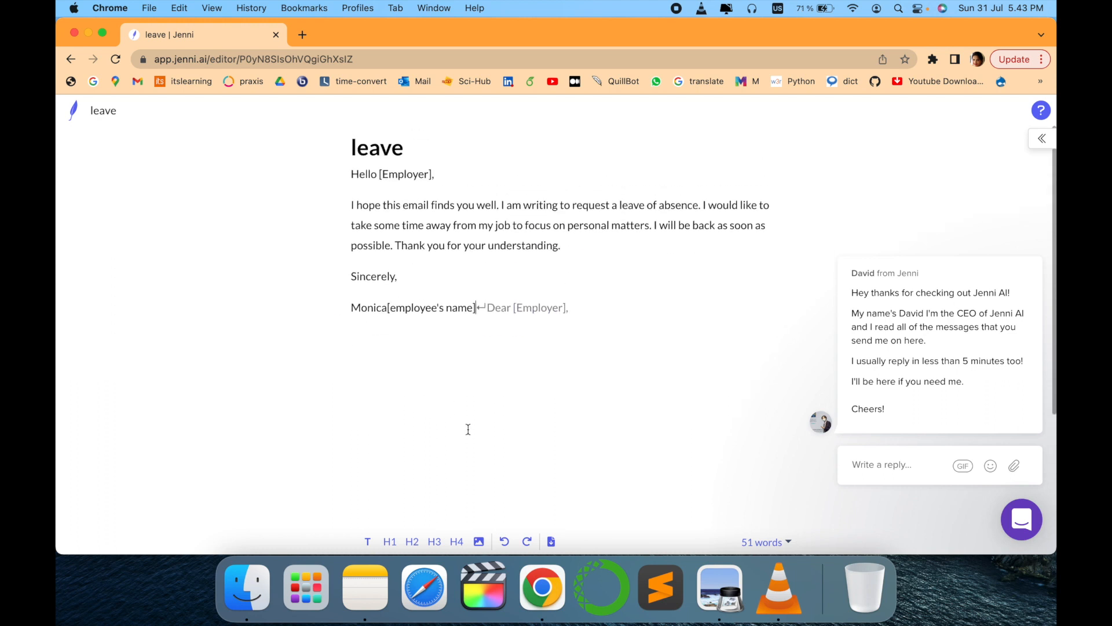
# Select the whole email text from the title "leave" through the signature line
pyautogui.scroll(-4, 467, 428)
pyautogui.scroll(4, 468, 428)
pyautogui.moveTo(593, 303); pyautogui.dragTo(244, 116)
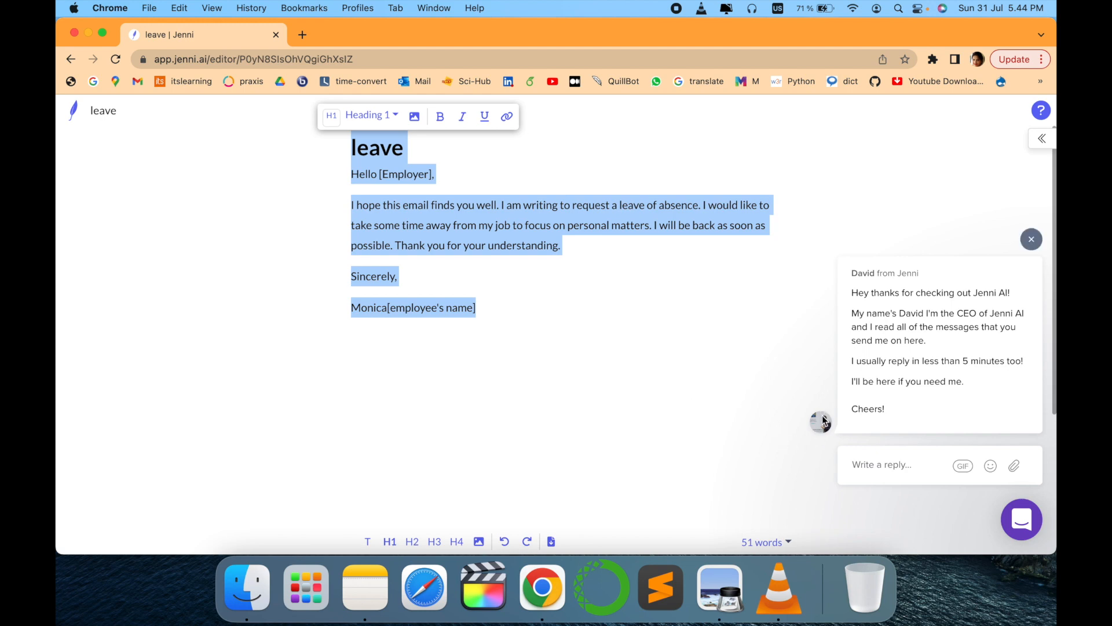
# Leave the "leave" email for the documents dashboard and create a new document
pyautogui.scroll(-3, 772, 507)
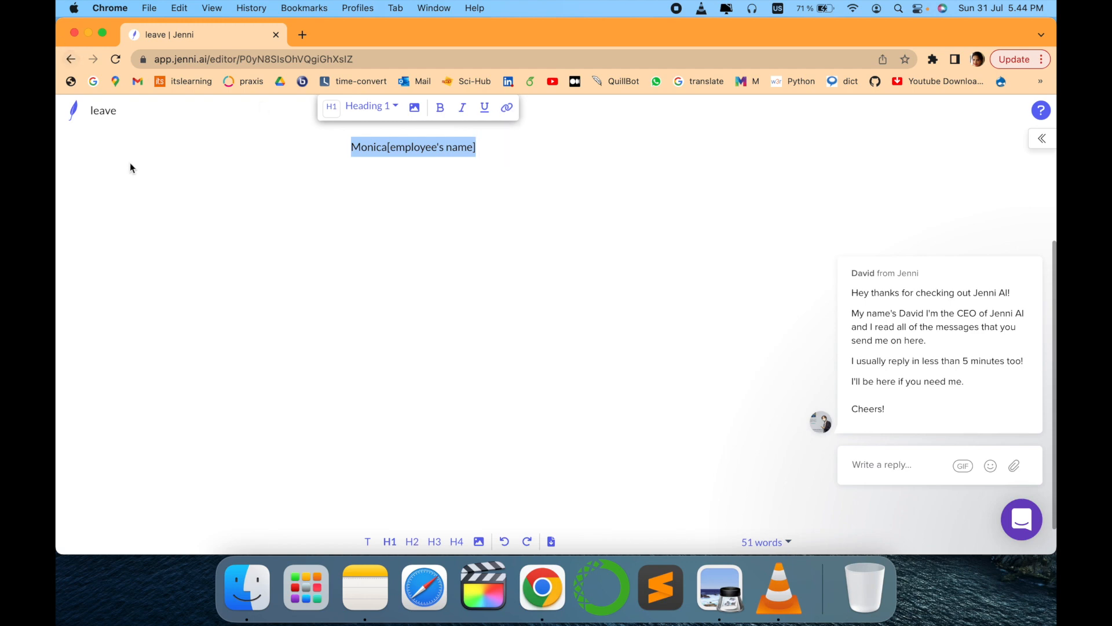
pyautogui.doubleClick(105, 113)
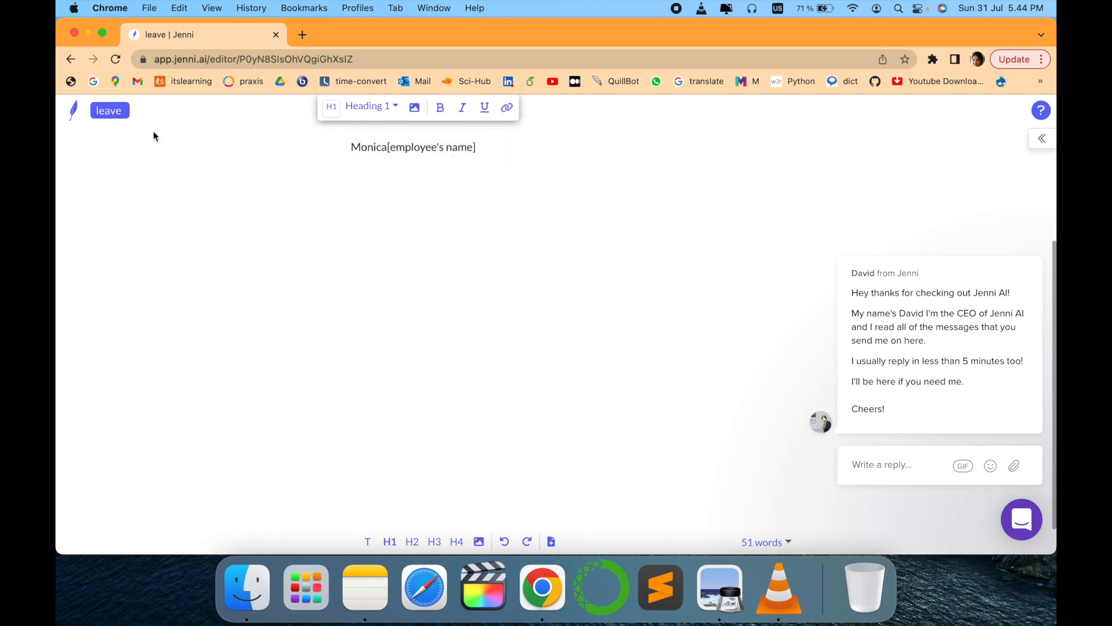
pyautogui.click(75, 110)
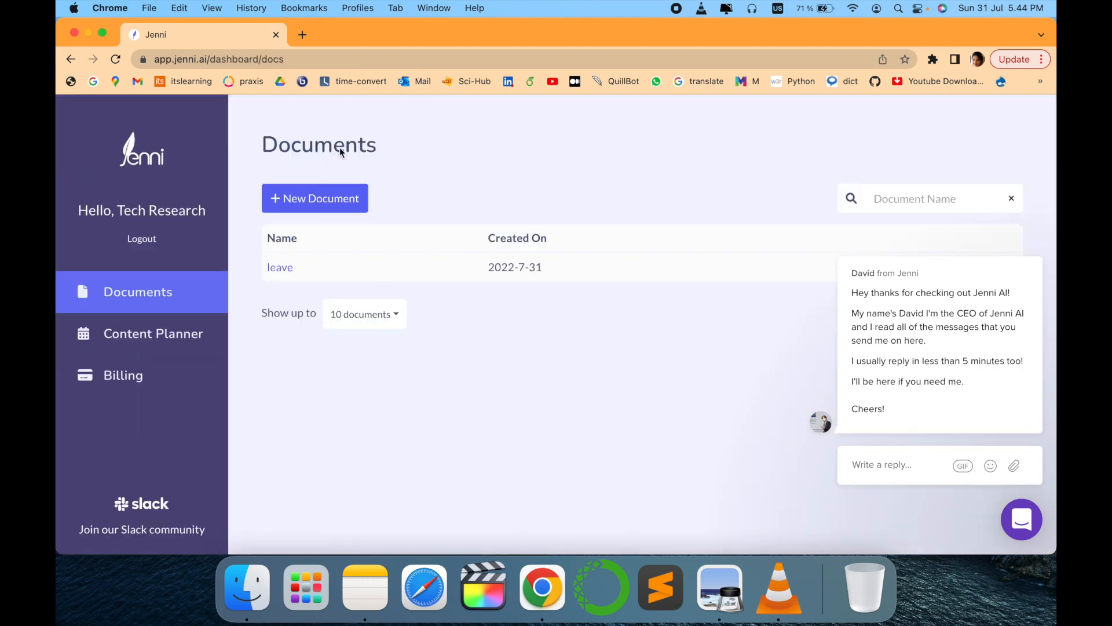
pyautogui.click(325, 200)
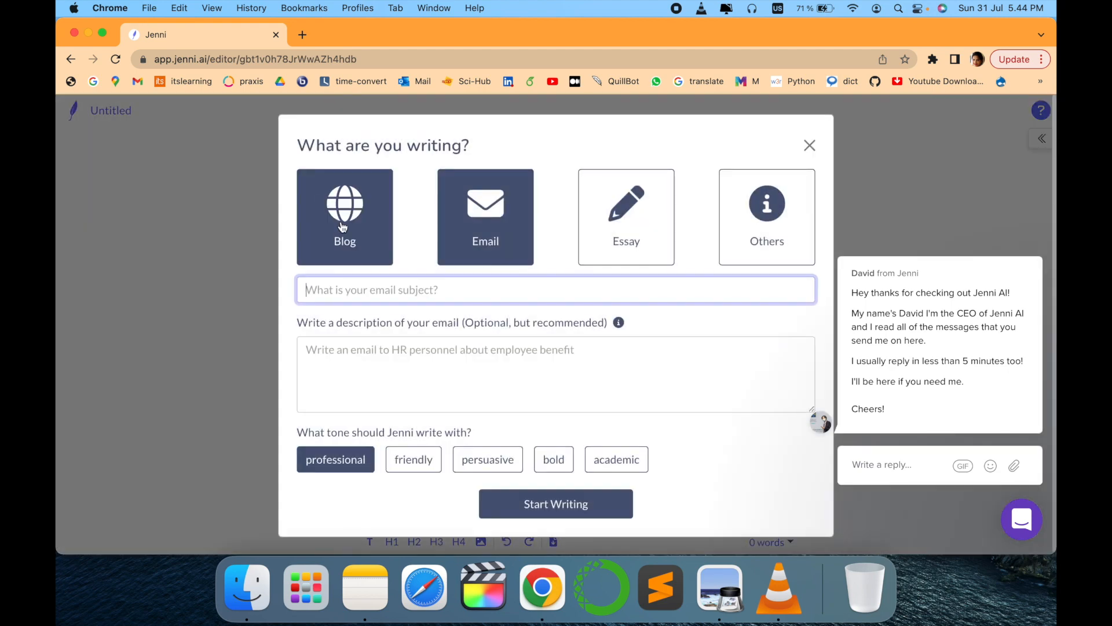
# Set the document type to Blog with the title "Machine learning benefits", leave the description empty, and start writing
pyautogui.click(342, 227)
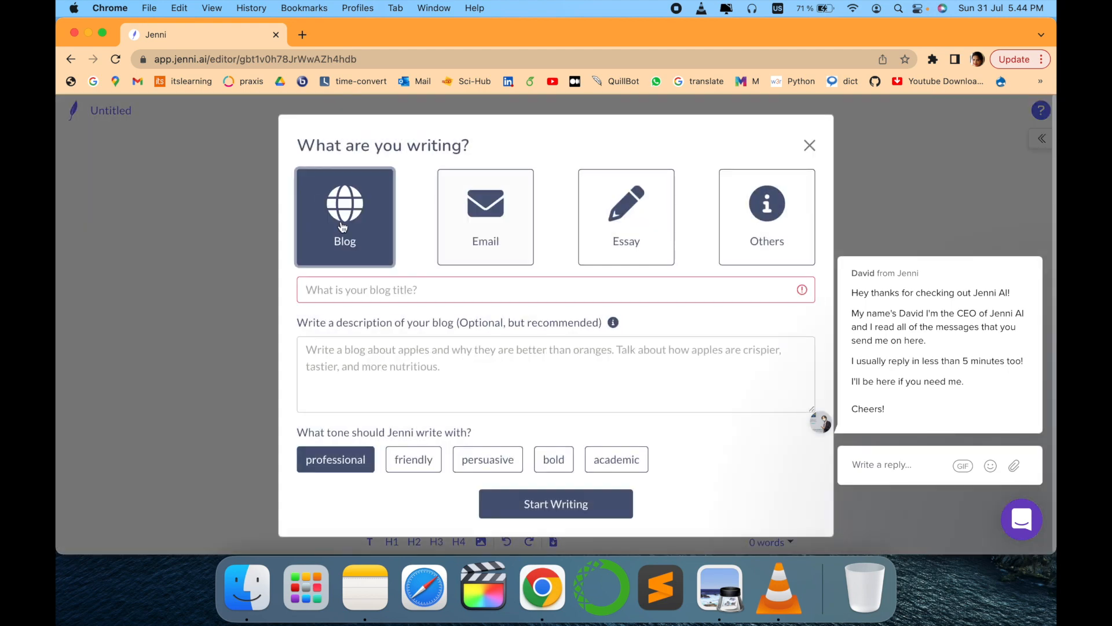
pyautogui.click(416, 285)
pyautogui.write('Mac')
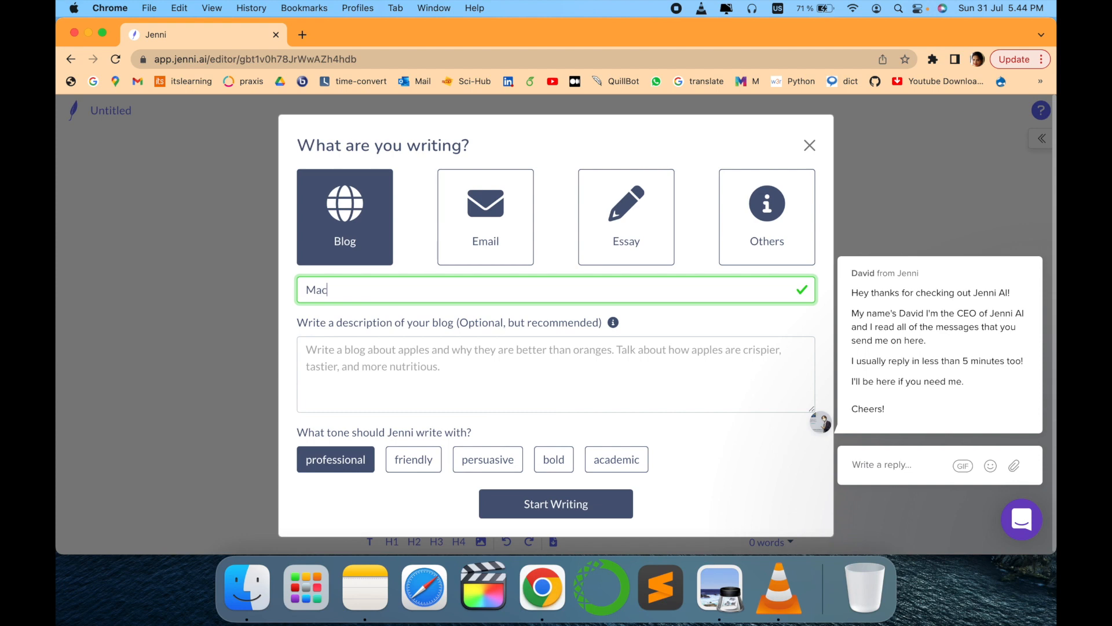
pyautogui.write('hine learning benefits')
pyautogui.click(385, 349)
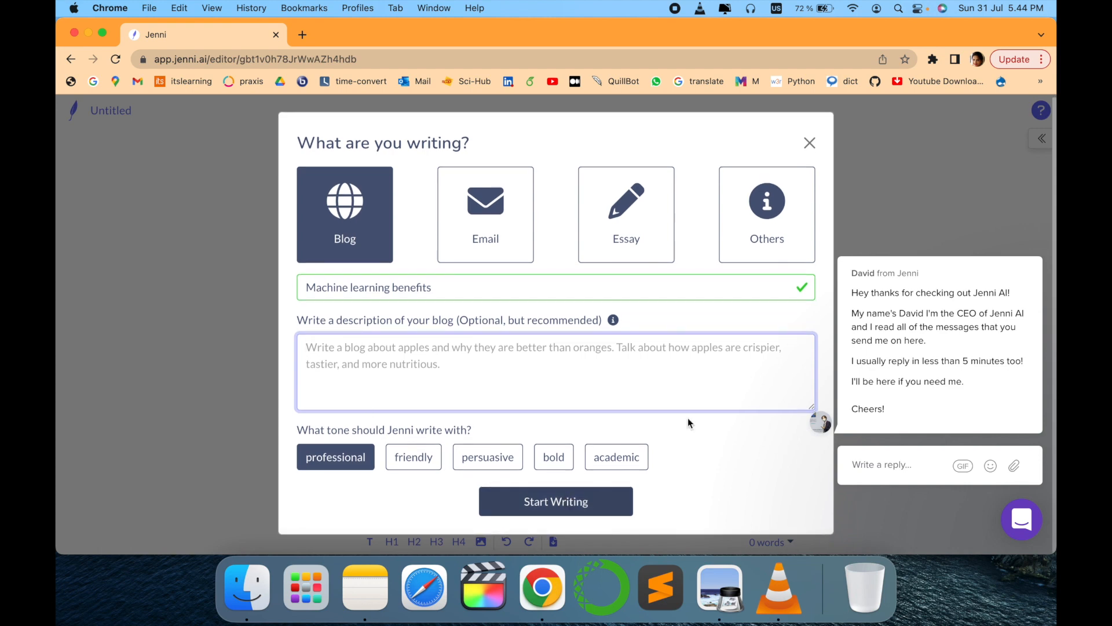
pyautogui.click(580, 502)
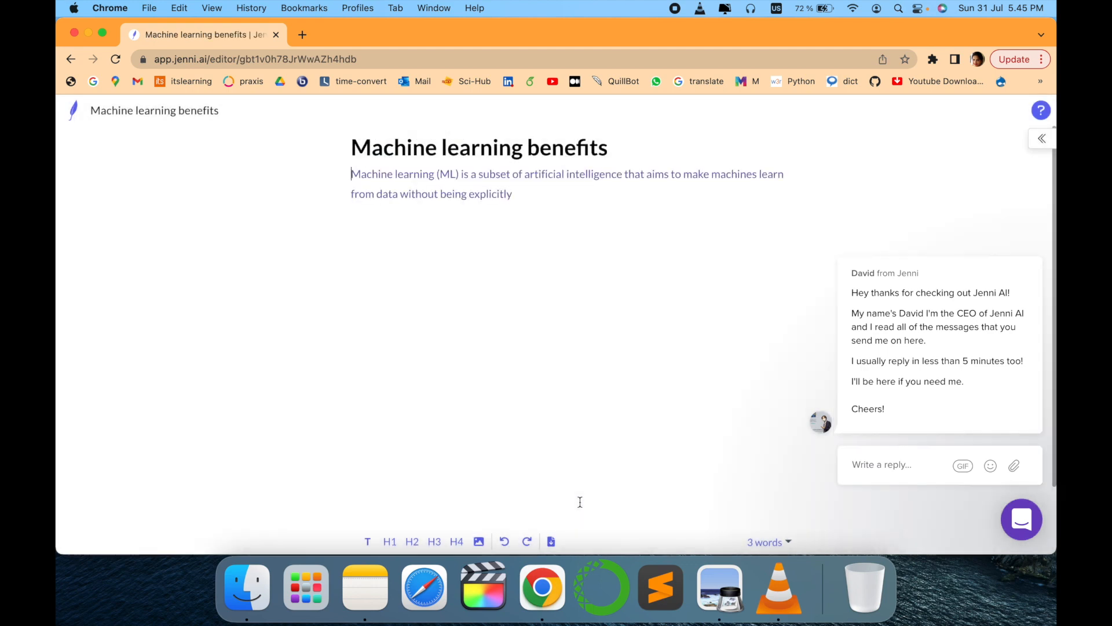
# Accept the suggested opening paragraph defining machine learning, through the sentence ending "predicting trends, and fraud detection."
pyautogui.press('Tab')
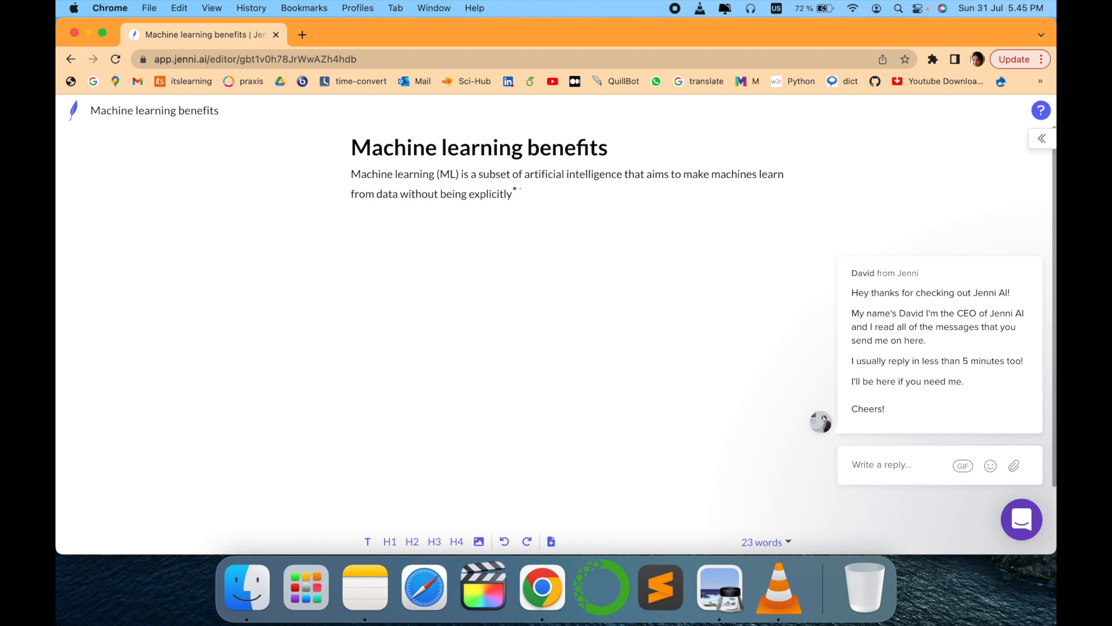
pyautogui.press('Tab')
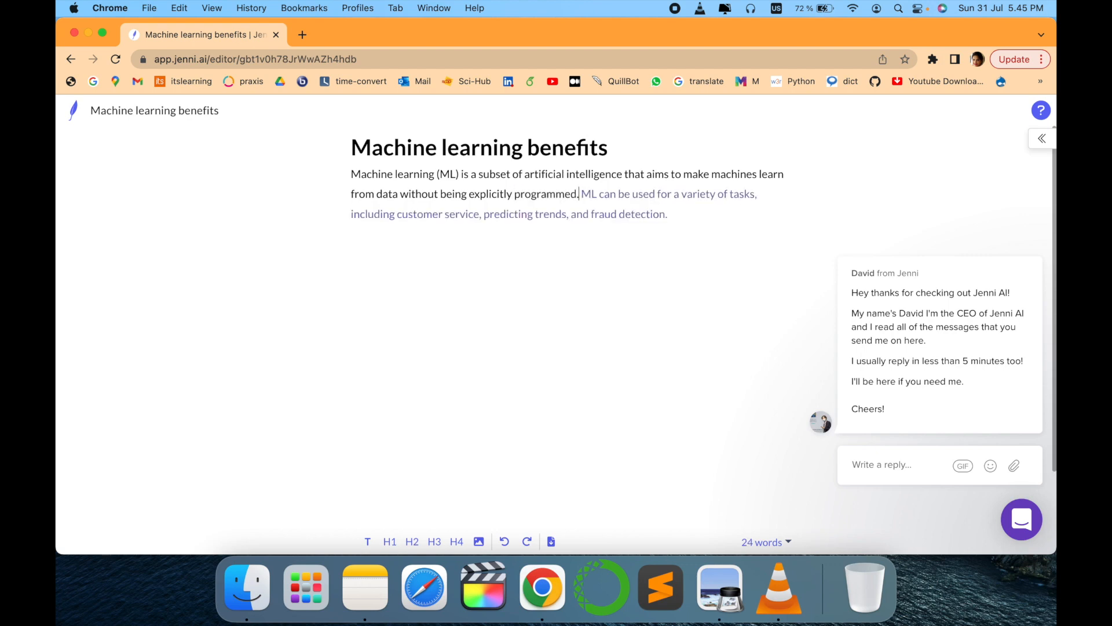
pyautogui.press('Tab')
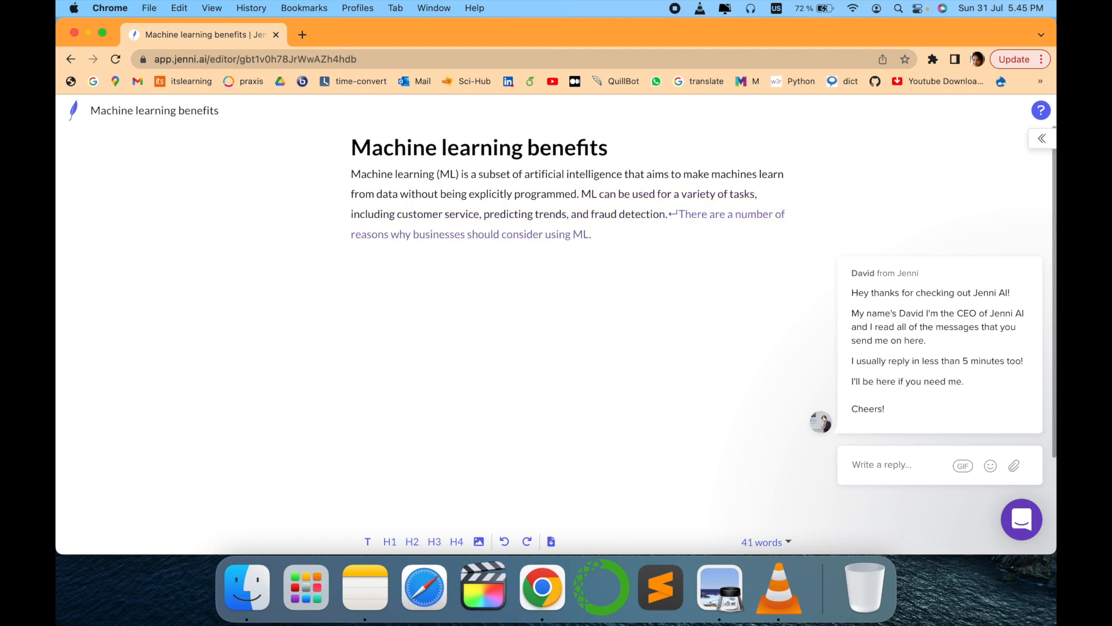
# Accept the suggested second paragraph on why businesses should consider ML, through "improve its customer experience."
pyautogui.press('Tab')
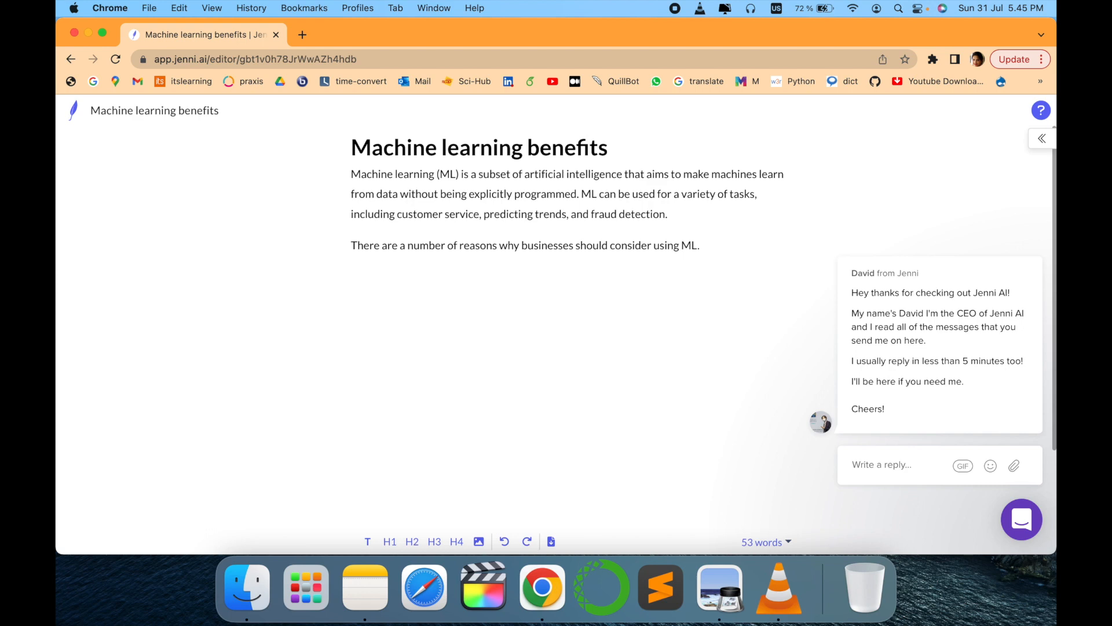
pyautogui.press('Tab')
pyautogui.press('Tab')
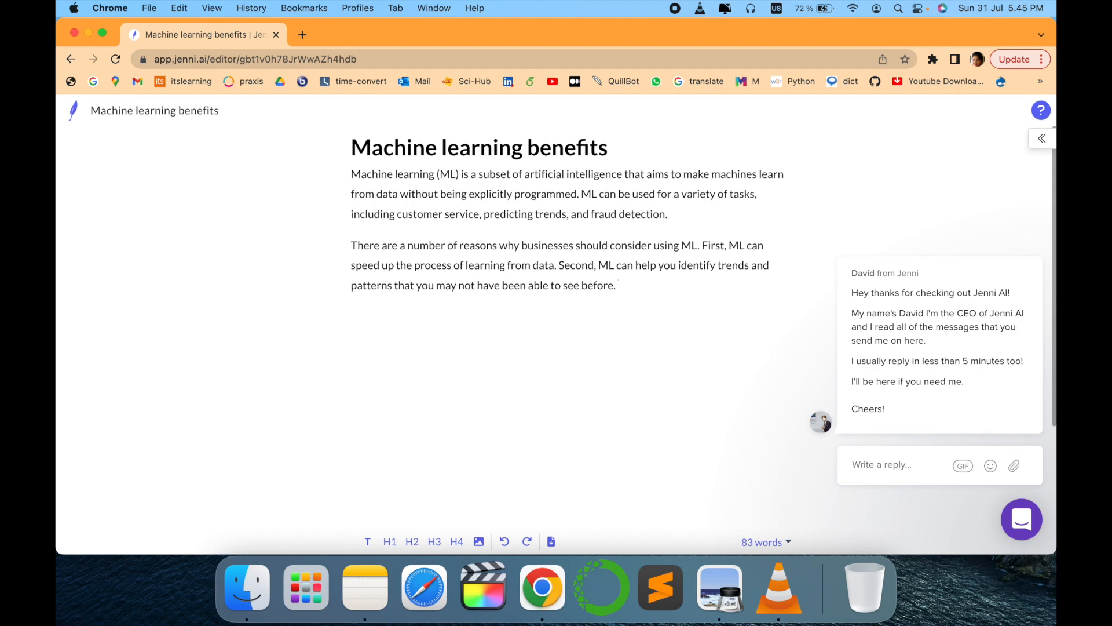
pyautogui.press('Tab')
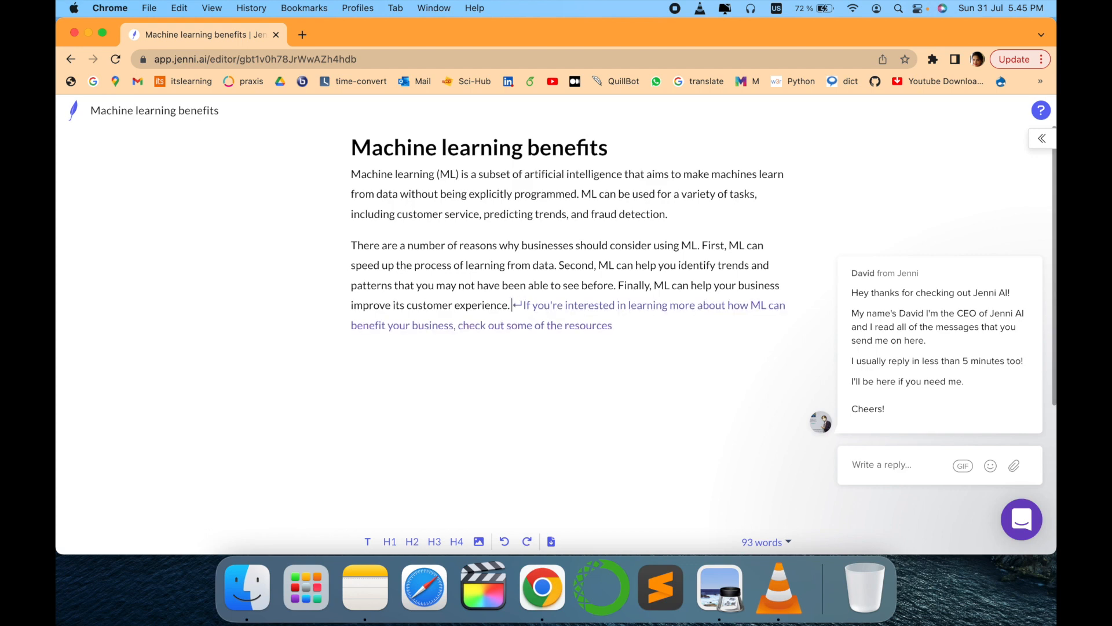
# Accept the suggested closing text about learning resources, from "If you're interested in learning more" through "The Stanford Machine Learning Repository"
pyautogui.press('Tab')
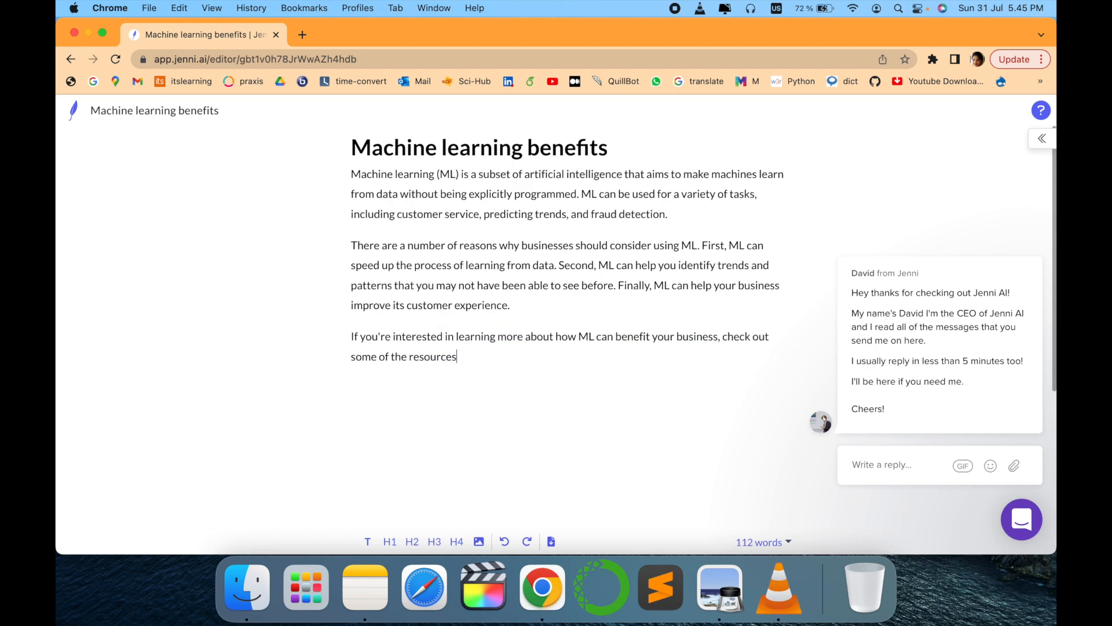
pyautogui.press('Tab')
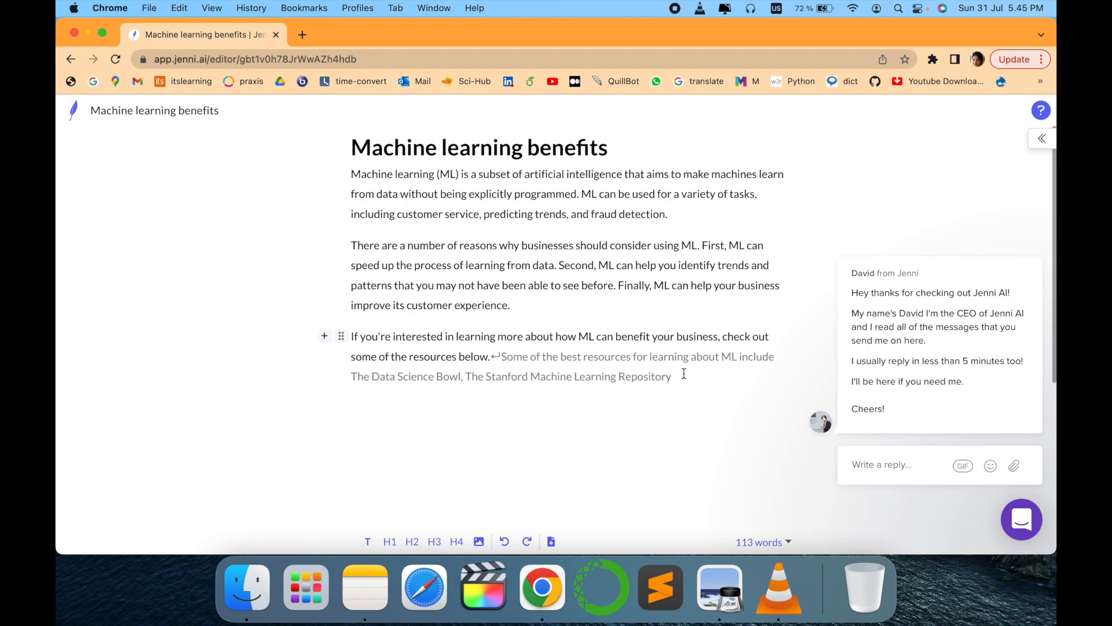
pyautogui.press('Tab')
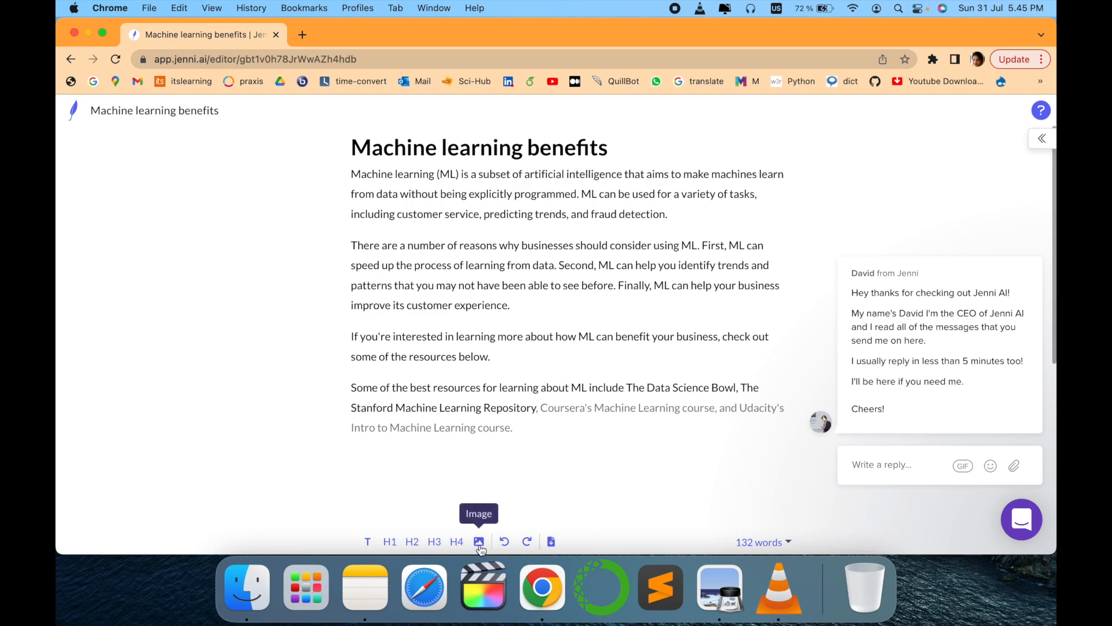
# Leave the blog editor and examine the Mini, Starter and Pro subscription plans and the generation usage on the Billing page
pyautogui.click(74, 109)
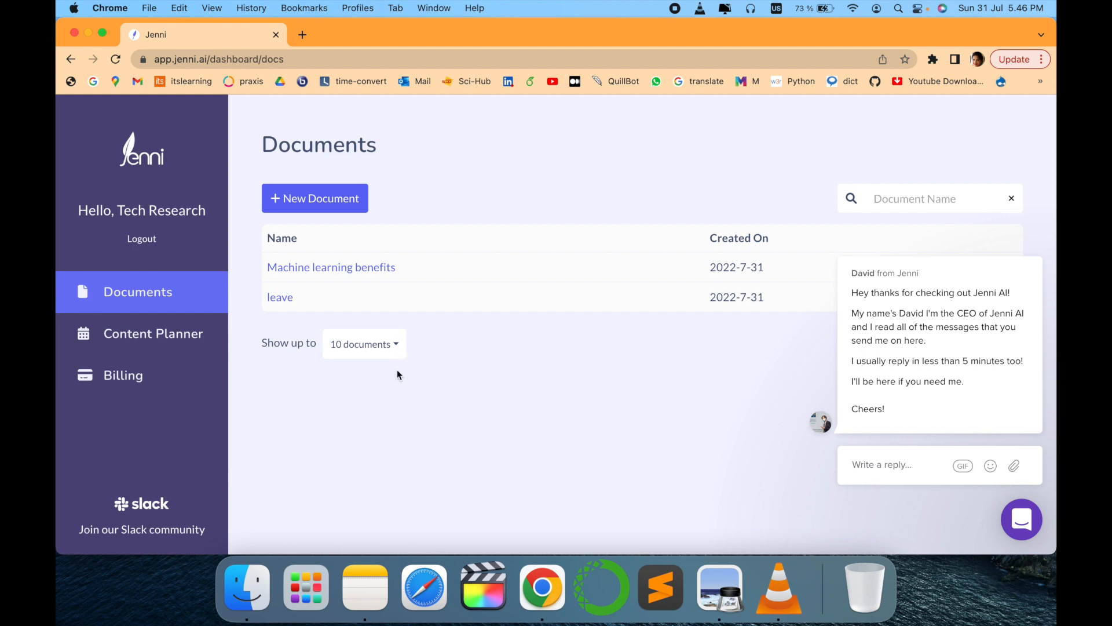
pyautogui.click(177, 332)
pyautogui.click(137, 379)
pyautogui.scroll(-1, 444, 436)
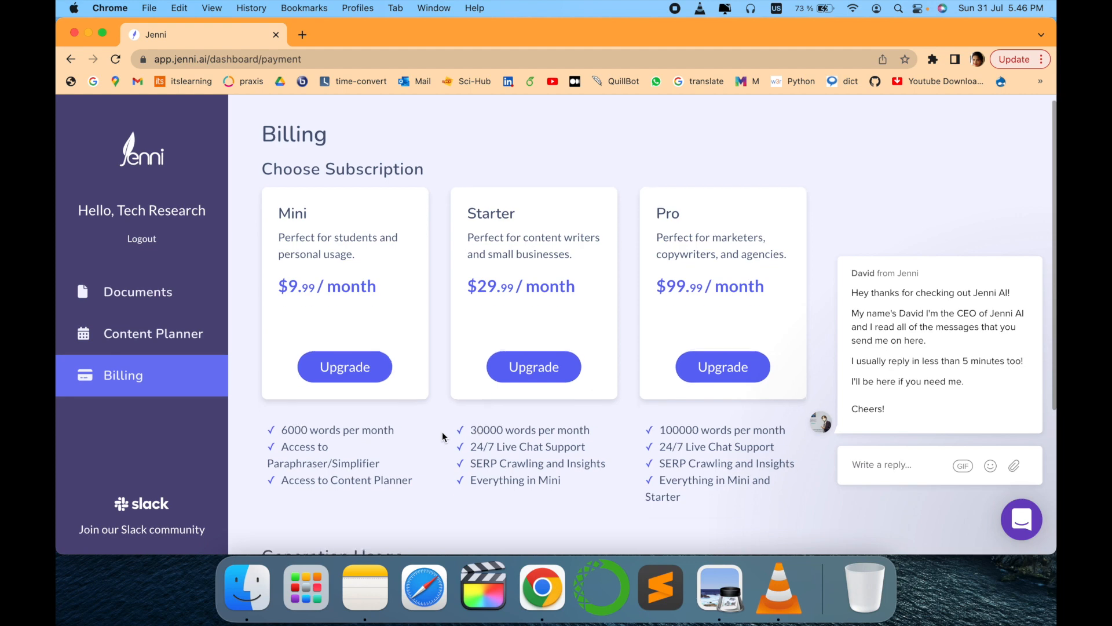
pyautogui.scroll(1, 444, 436)
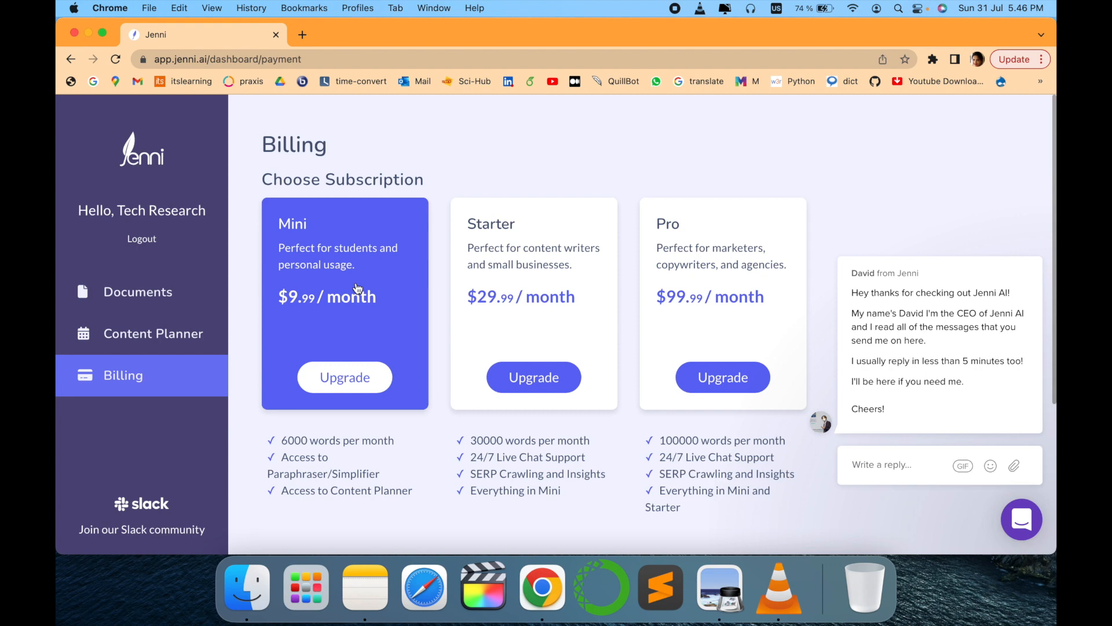
pyautogui.scroll(-5, 601, 385)
pyautogui.scroll(-4, 600, 388)
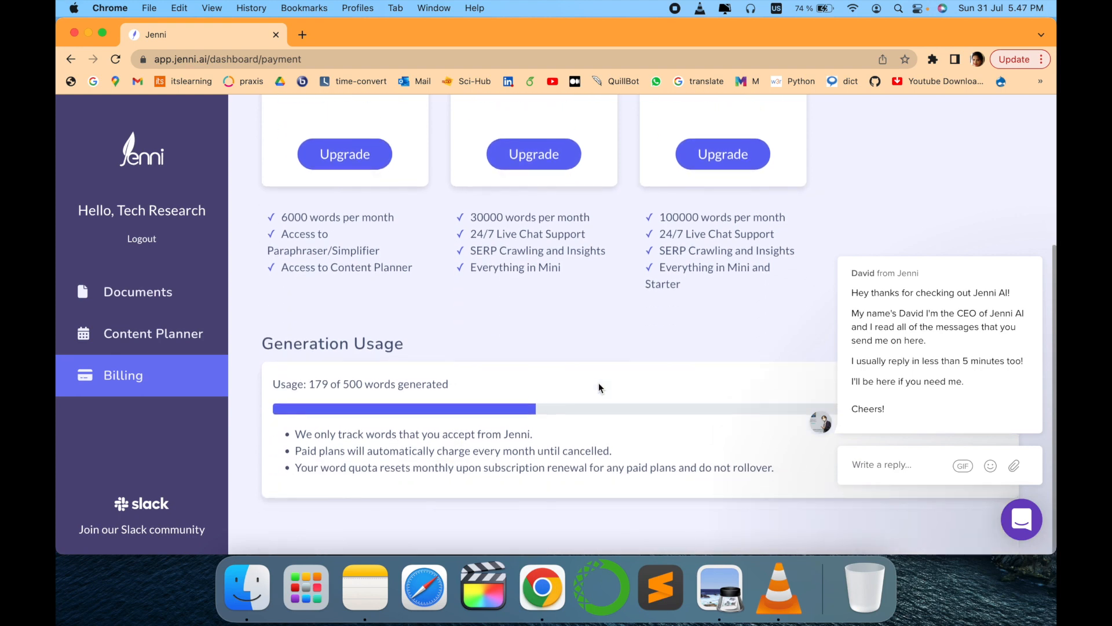
pyautogui.scroll(9, 599, 384)
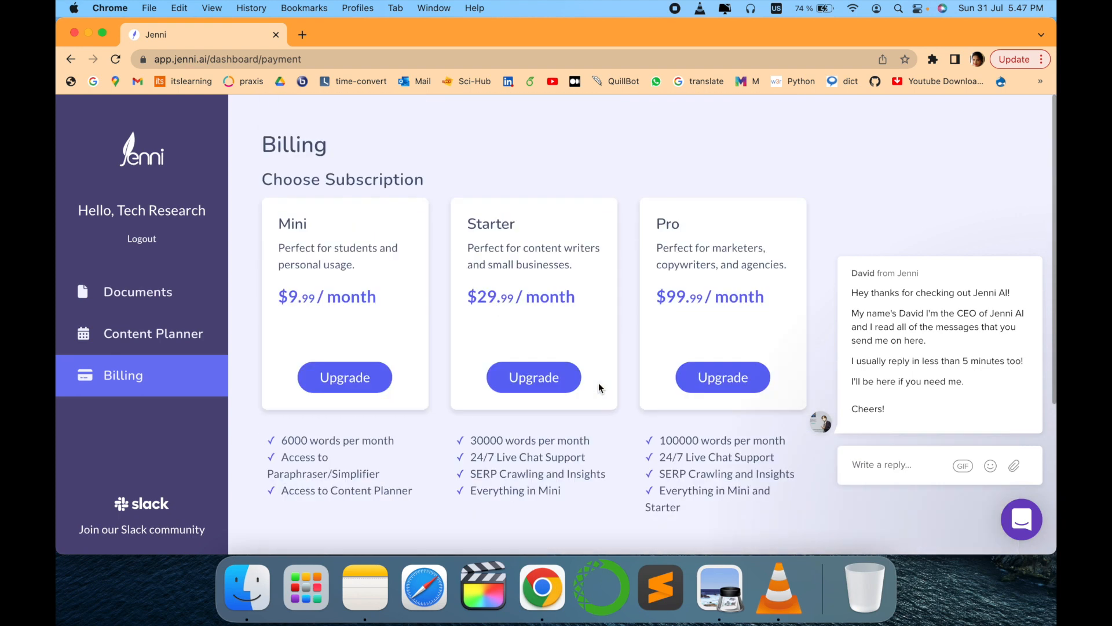
pyautogui.click(148, 301)
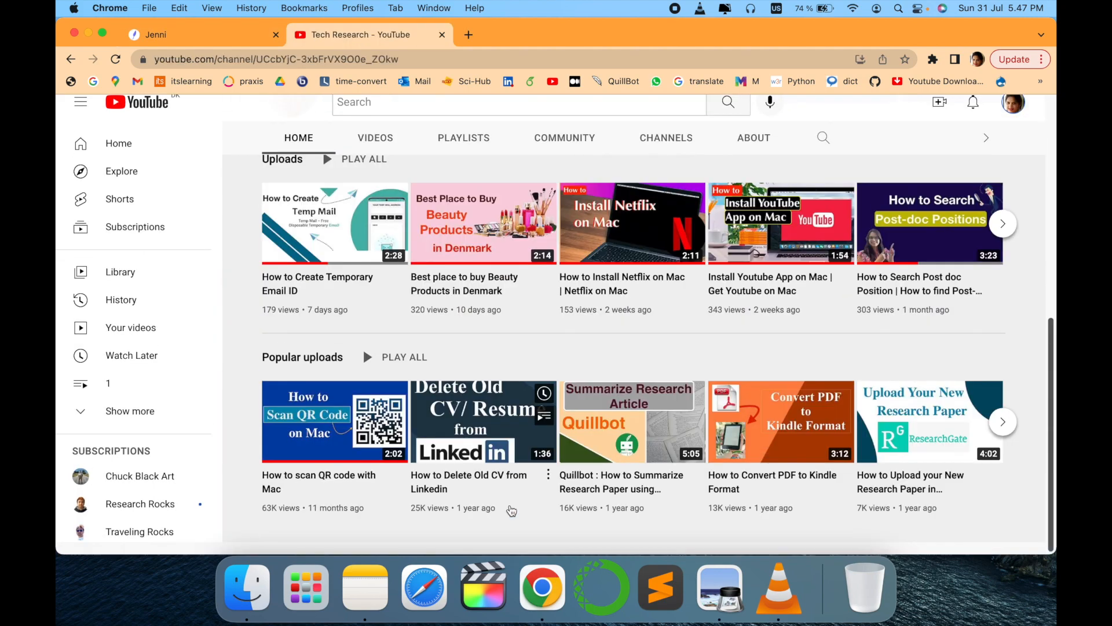
pyautogui.scroll(10, 363, 346)
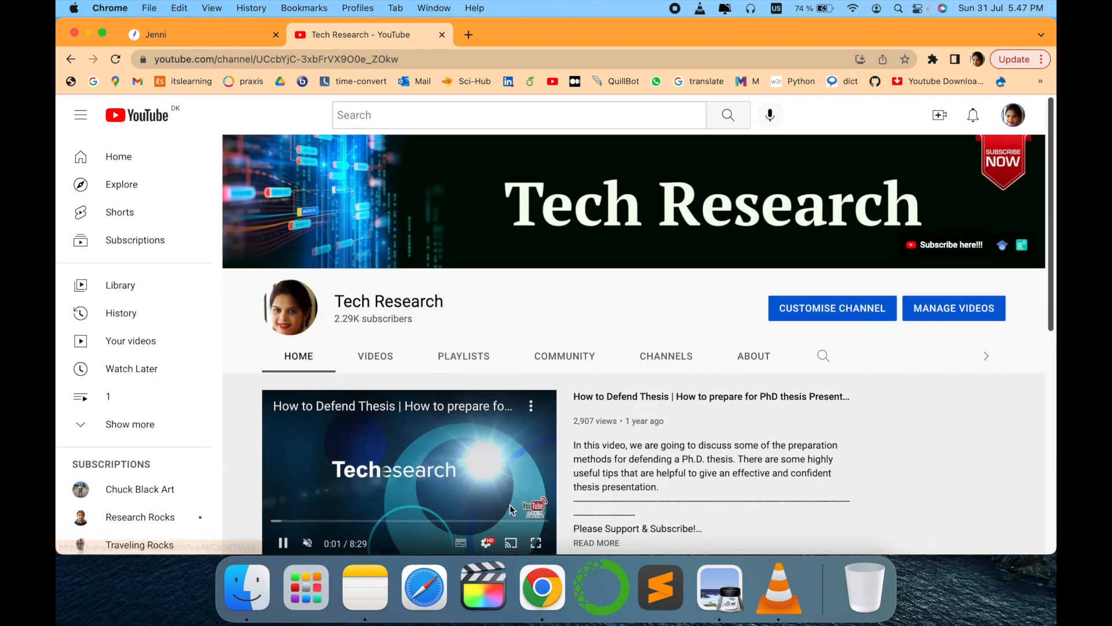